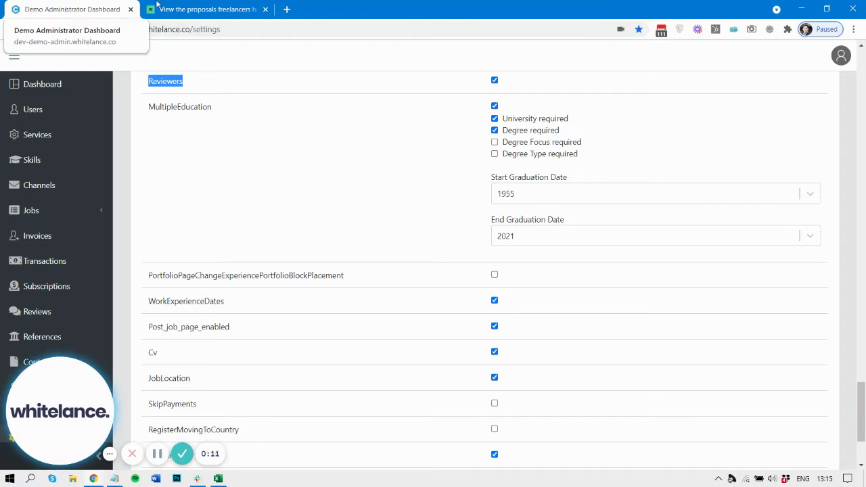
- Switch from the admin settings to the customer Jobs page in the other browser tab
click(230, 8)
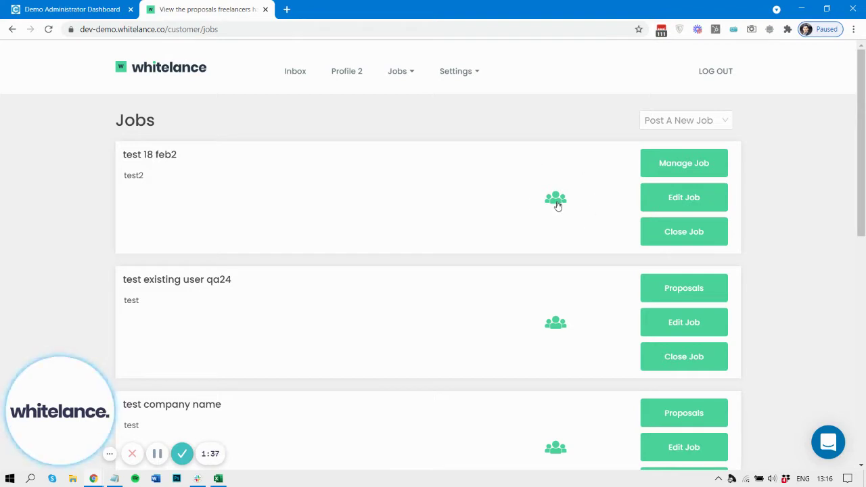
- Invite the new reviewer's e-mail address to test 18 feb2 and save its reviewer list
click(556, 199)
click(348, 291)
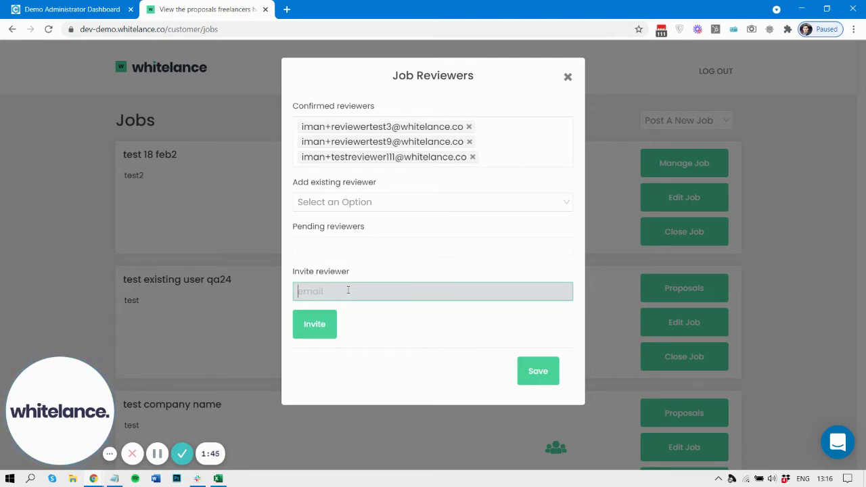
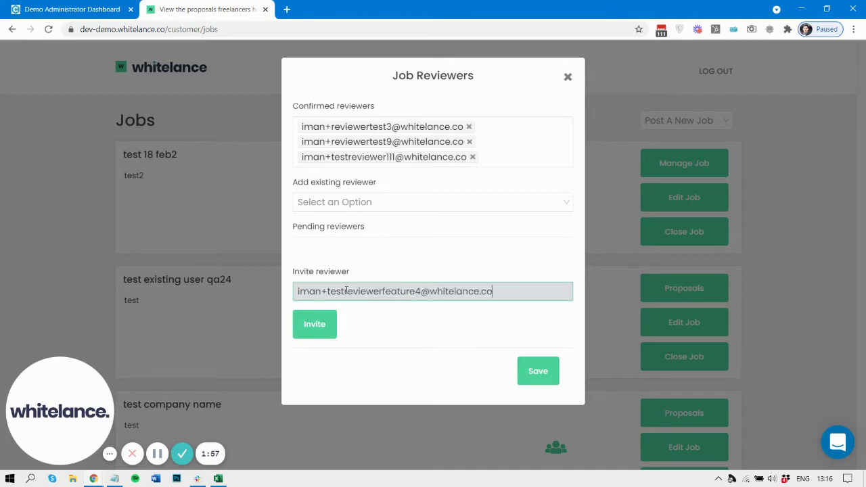
click(314, 324)
click(539, 372)
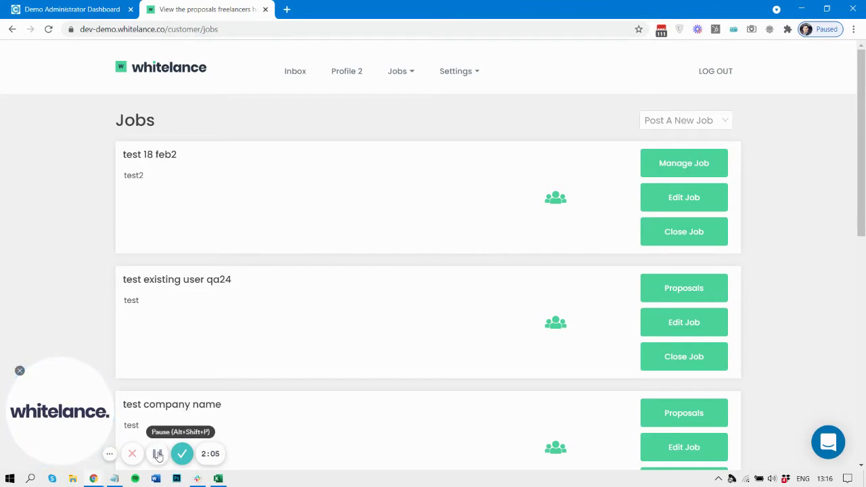
click(158, 455)
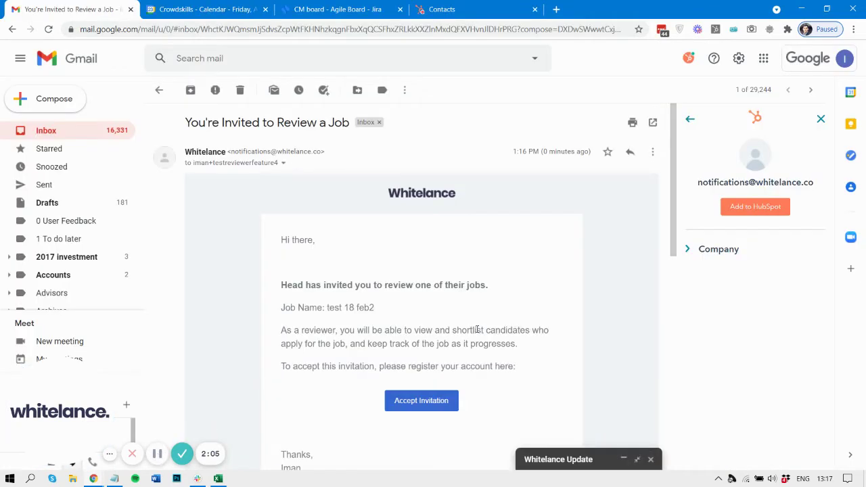
- Copy the Accept Invitation link address from the reviewer invitation e-mail, then move to the incognito Whitelance window
scroll(477, 330, down, 3)
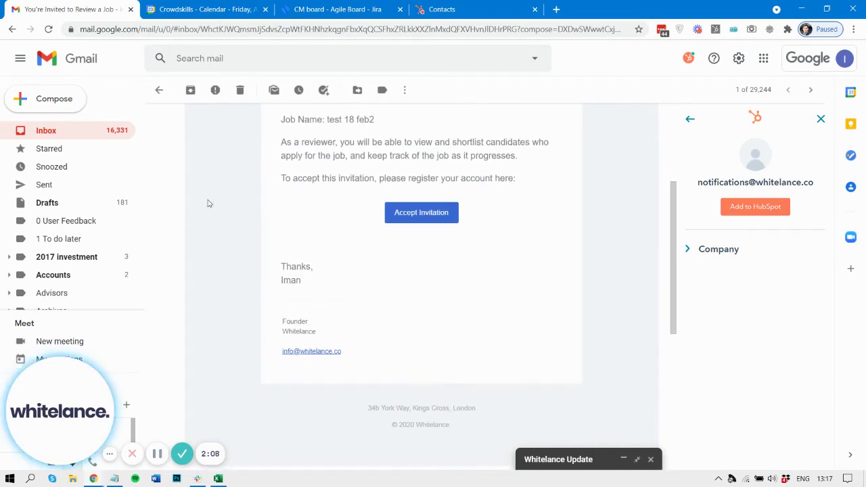
drag(282, 144, 530, 161)
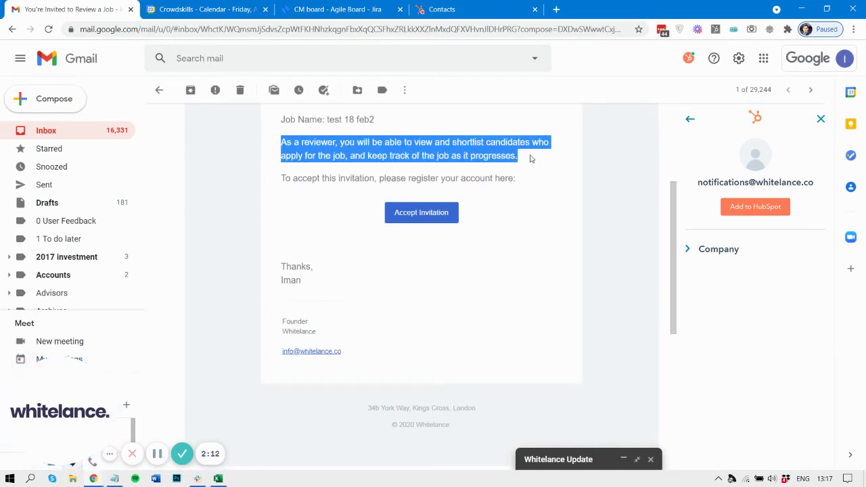
click(531, 158)
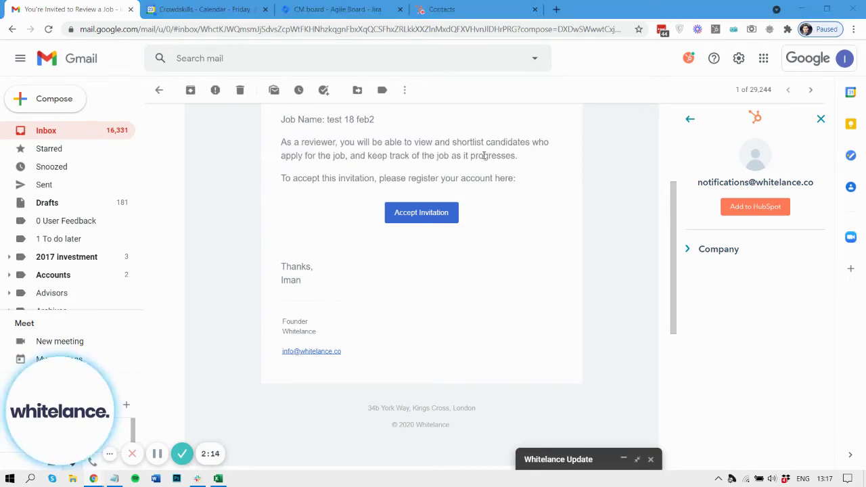
right_click(412, 216)
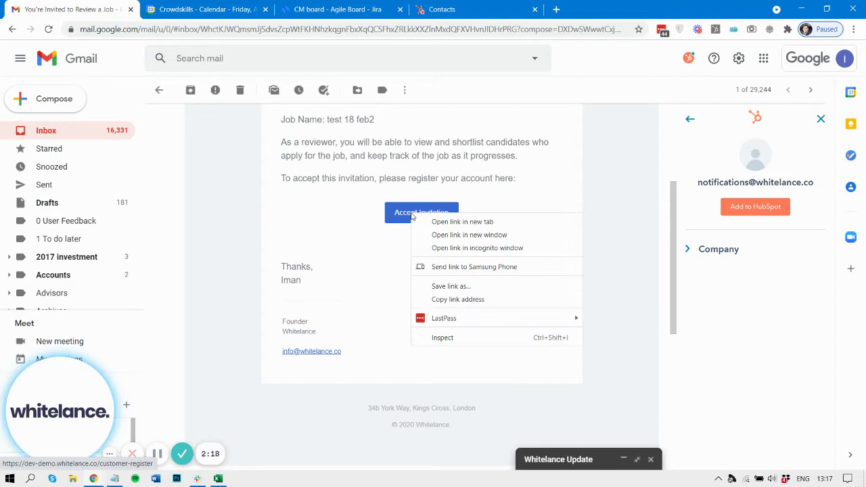
click(465, 299)
mouse_move(93, 478)
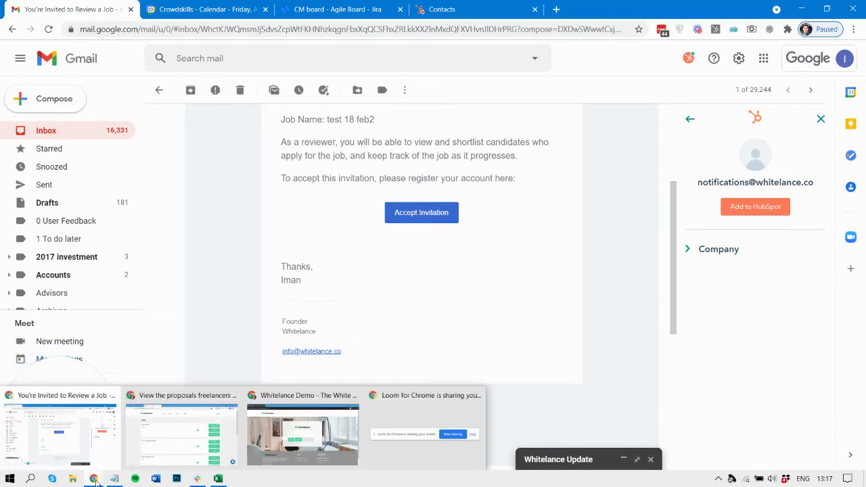
click(295, 444)
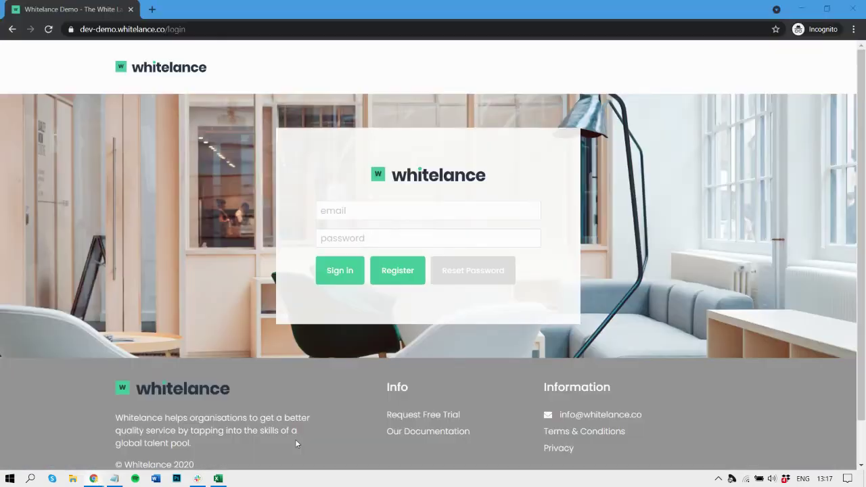
- Load the copied registration link and enter a placeholder first and last name
click(183, 28)
key(ctrl+v)
key(Return)
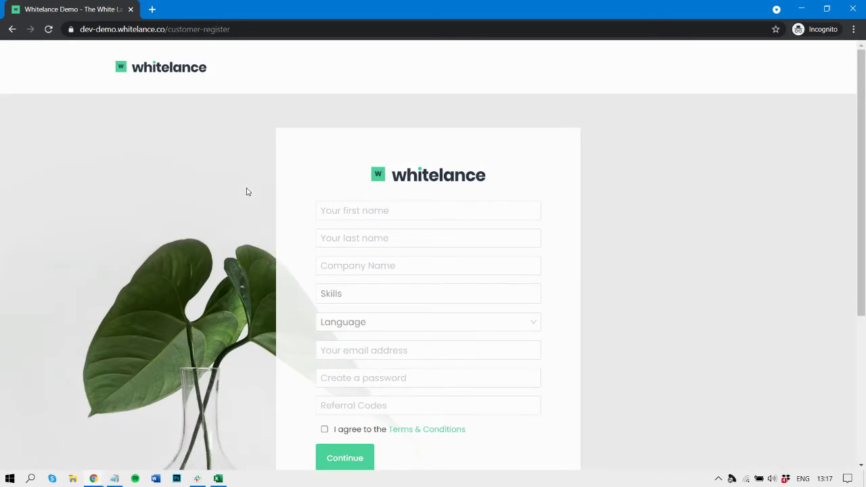
click(396, 211)
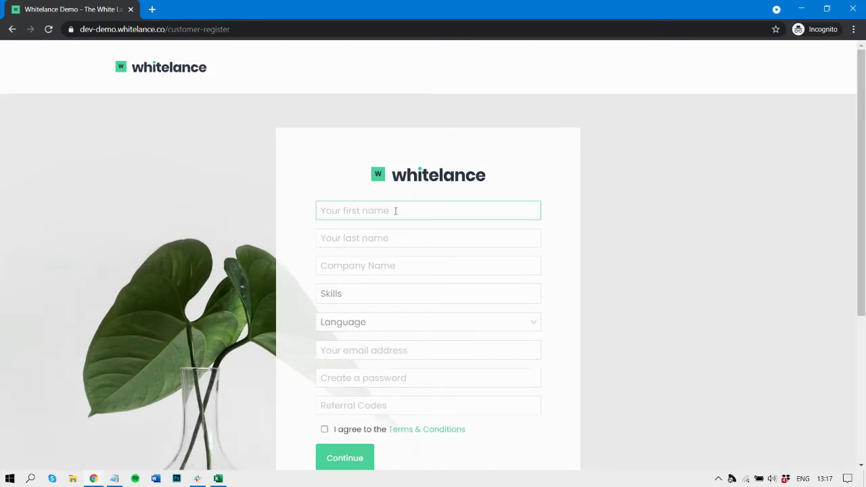
text(reviewer)
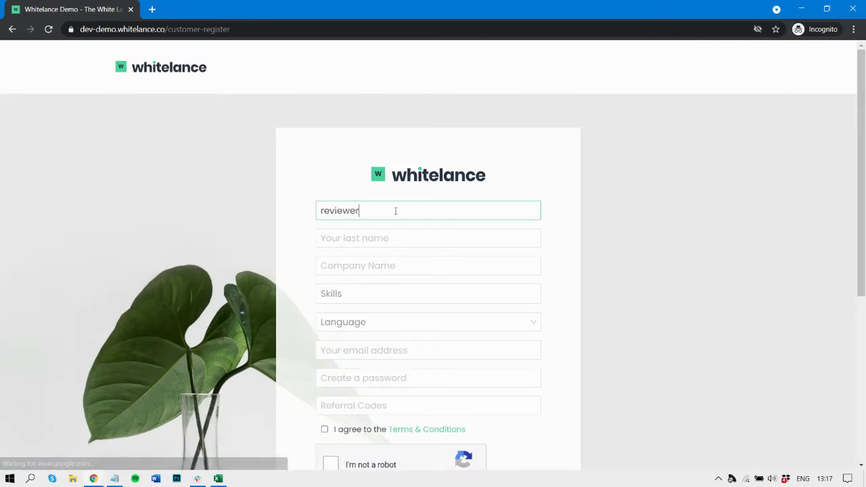
key(Tab)
text(name)
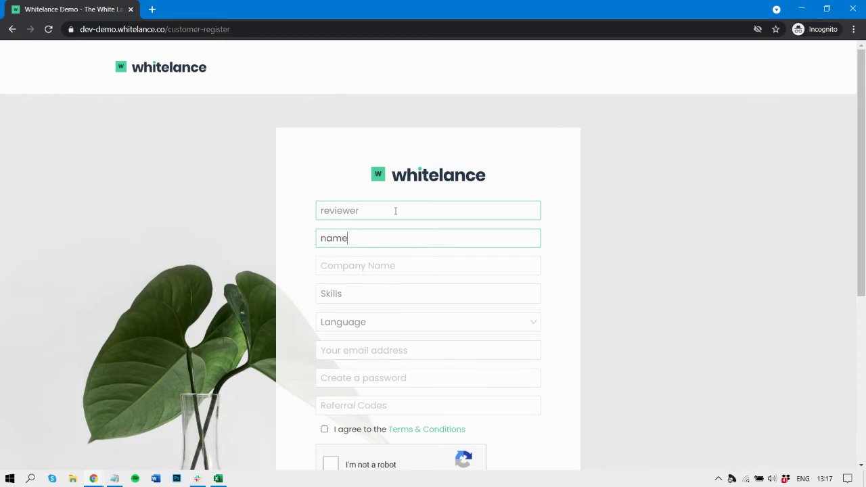
- Fill in company 'c', the invited e-mail address and an account password
scroll(397, 212, down, 1)
click(387, 223)
text(co)
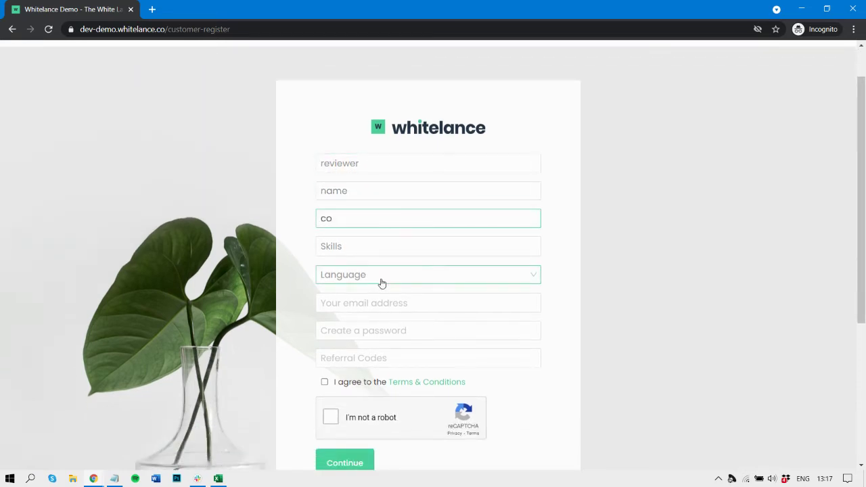
click(380, 296)
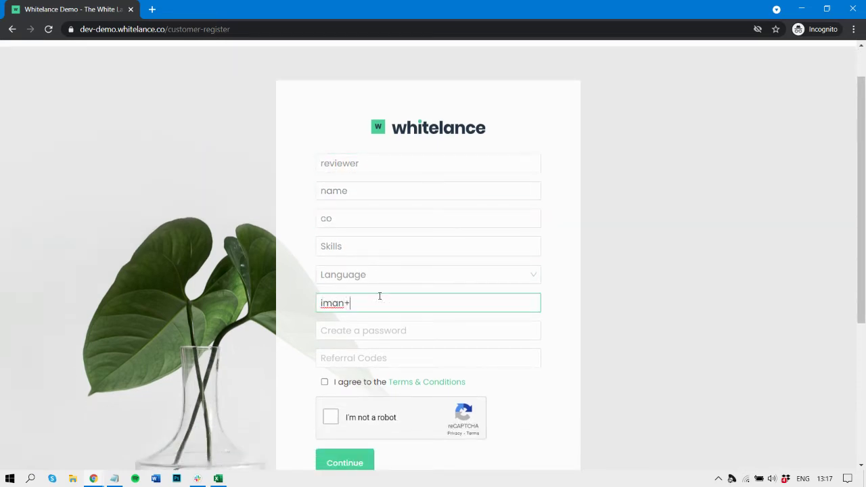
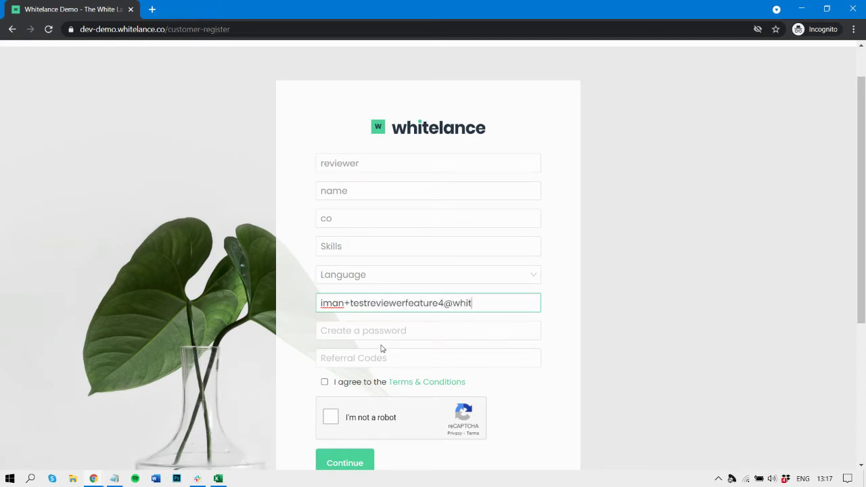
click(380, 330)
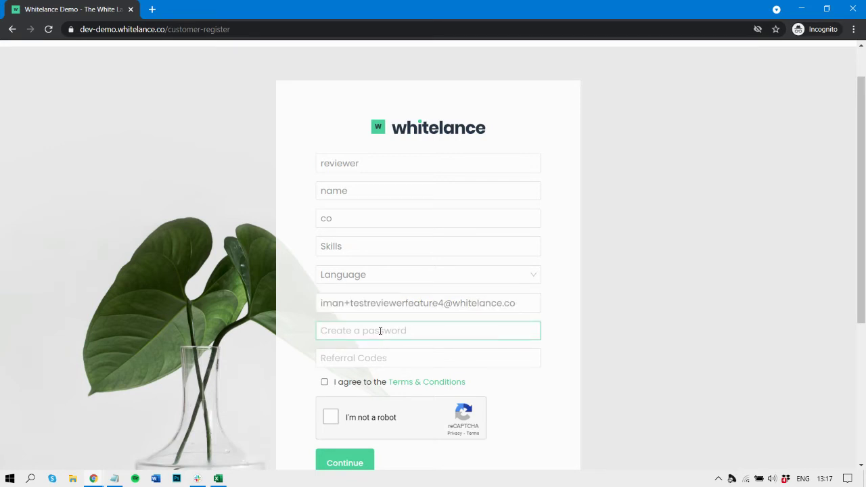
text(••••••••••)
scroll(381, 331, down, 2)
key(ctrl+a)
text(••••)
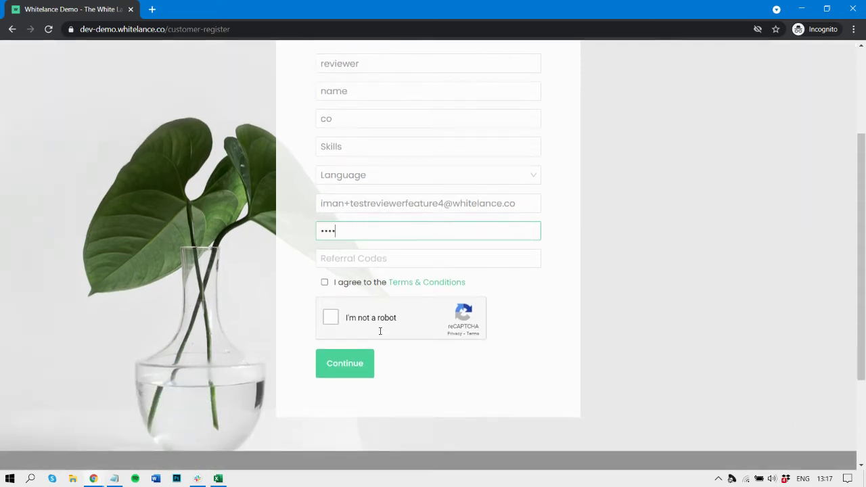
text(•••••••••)
scroll(380, 331, down, 1)
- Accept the Terms & Conditions, solve the motorcycle reCAPTCHA, and submit the registration
click(324, 217)
click(331, 252)
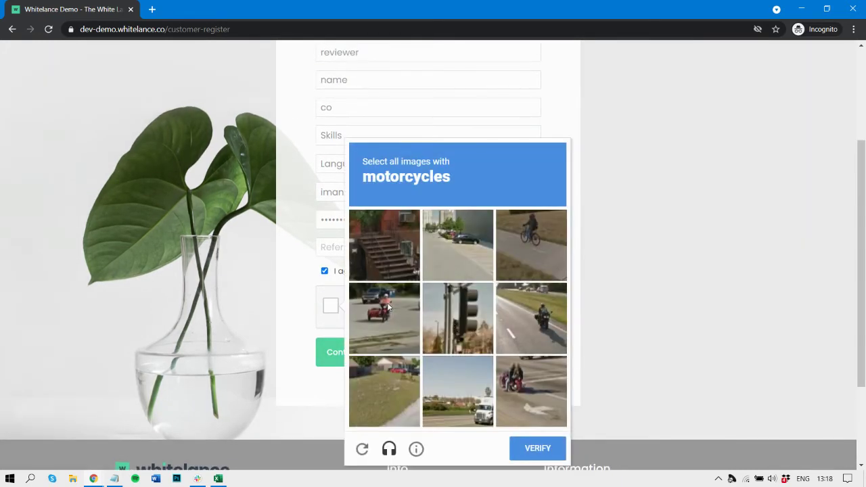
click(390, 308)
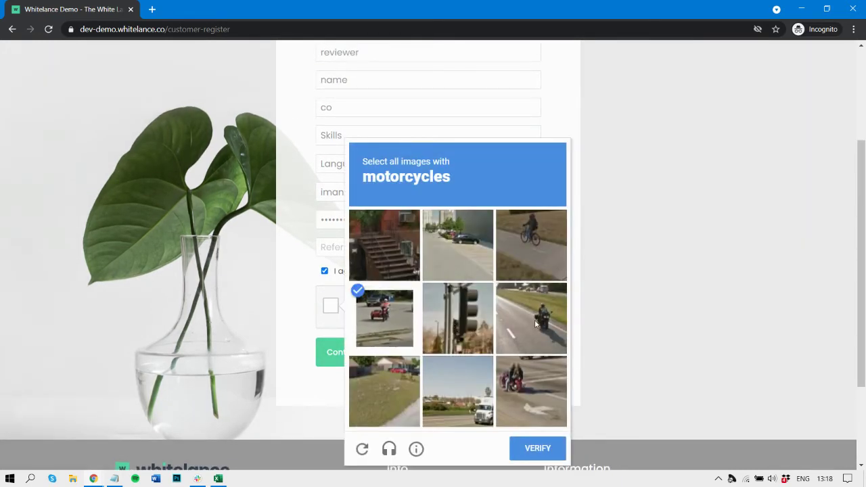
click(535, 324)
click(533, 276)
click(534, 276)
click(538, 383)
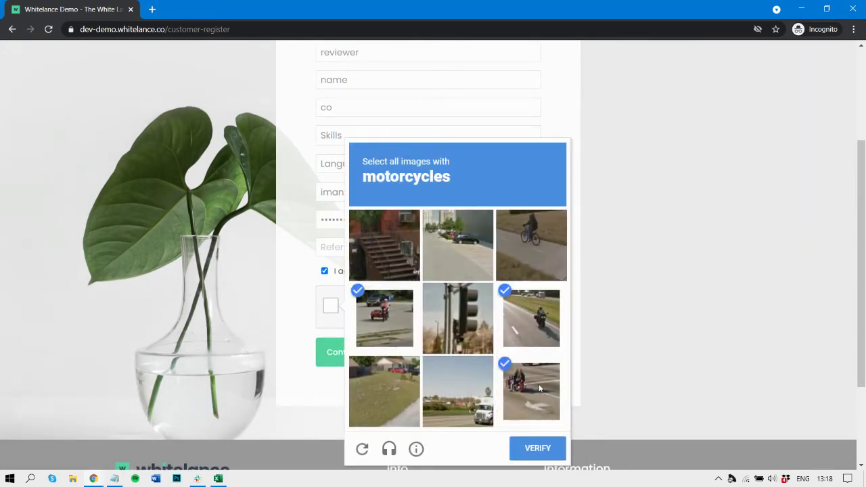
click(538, 447)
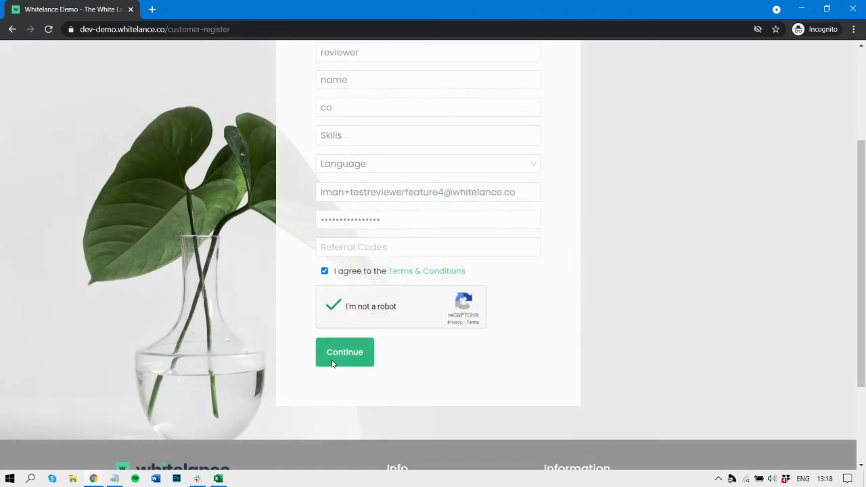
click(332, 364)
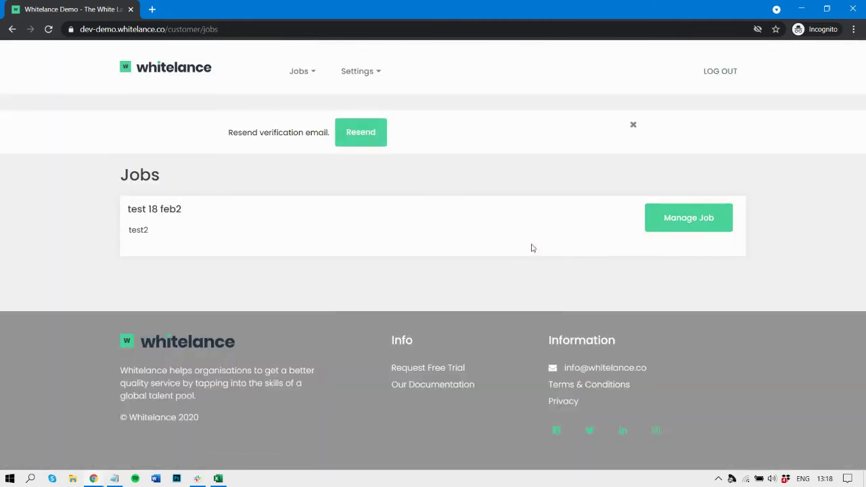
- As the new reviewer, open Jobs > Proposals, view the freelancer's profile, and upvote the test 18 feb2 proposal
click(301, 71)
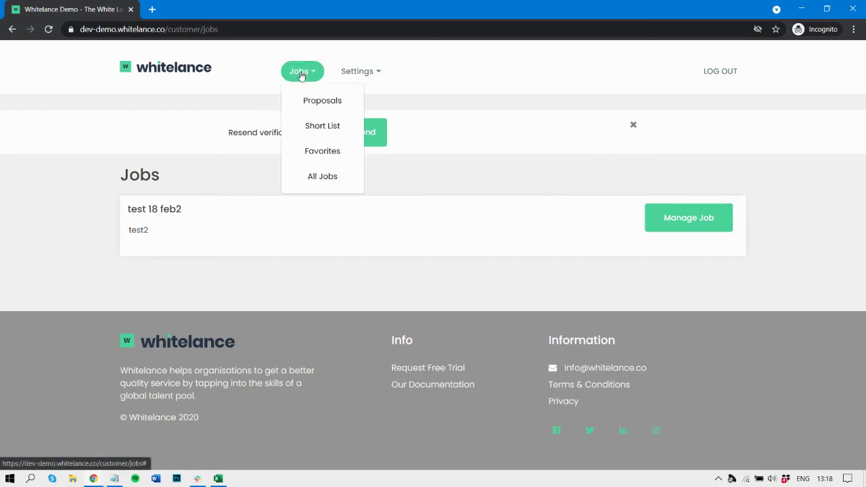
click(316, 101)
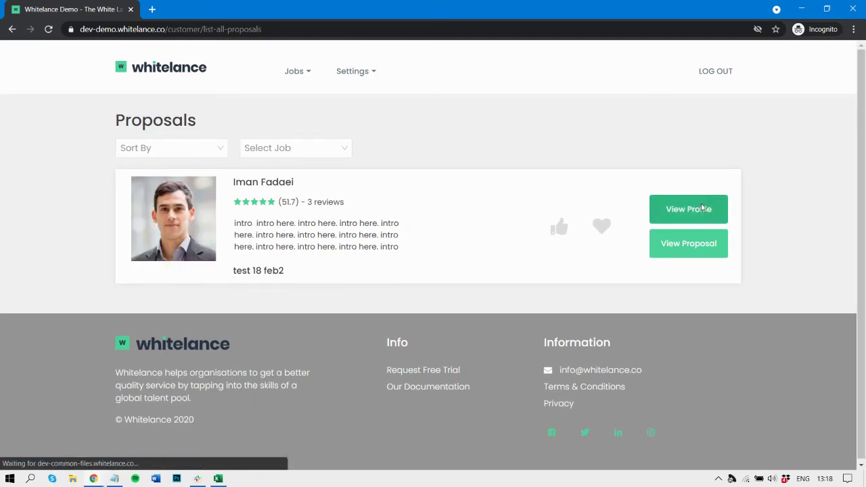
click(702, 207)
scroll(485, 302, down, 6)
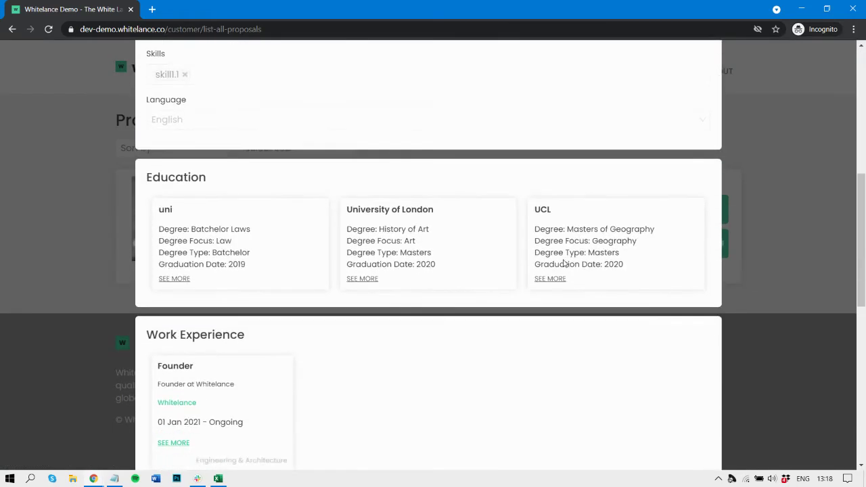
click(771, 236)
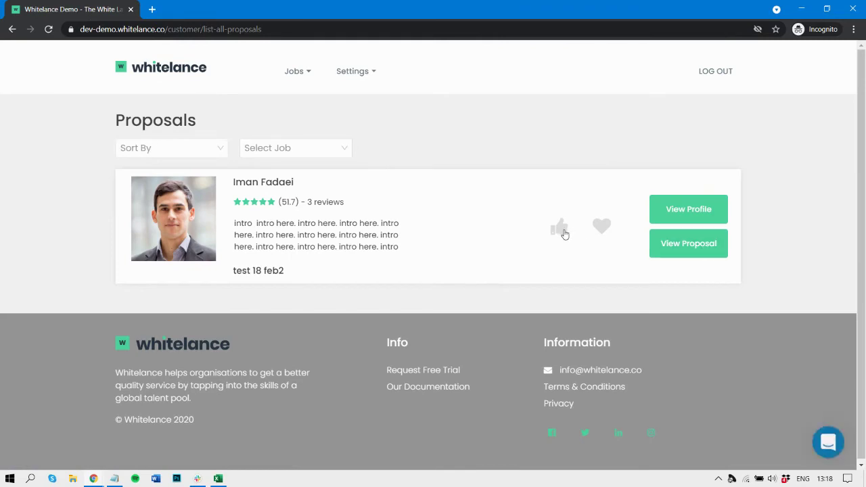
click(564, 234)
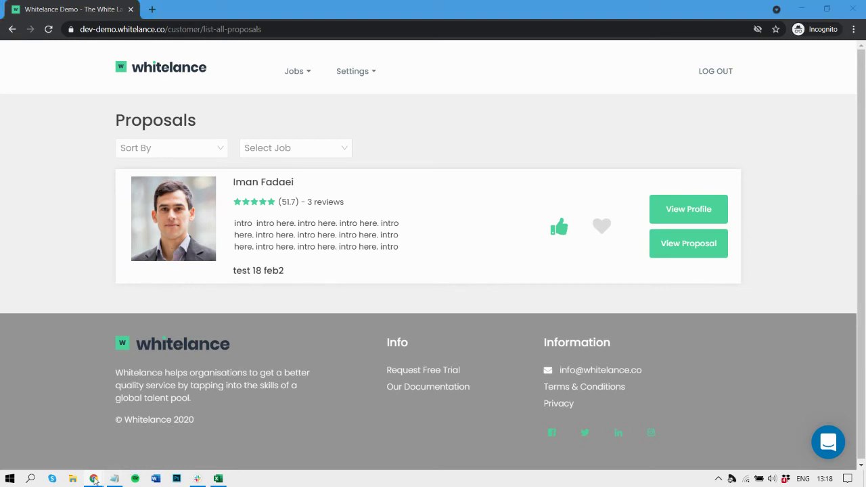
click(198, 445)
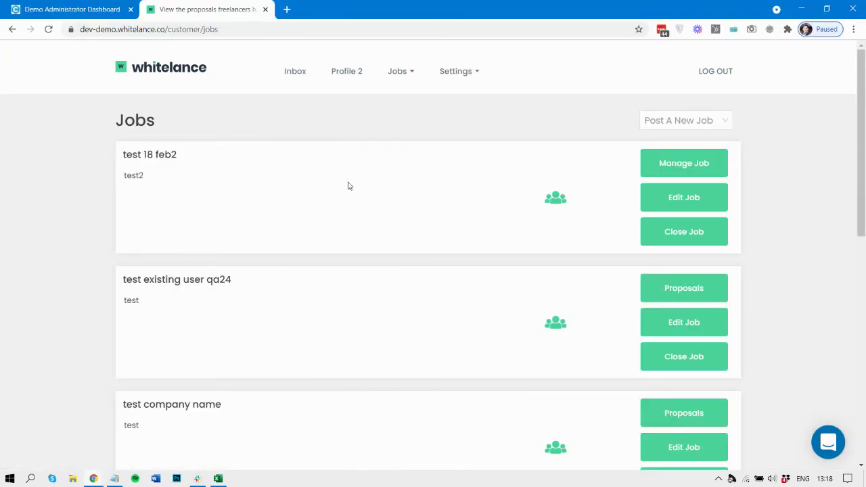
click(401, 71)
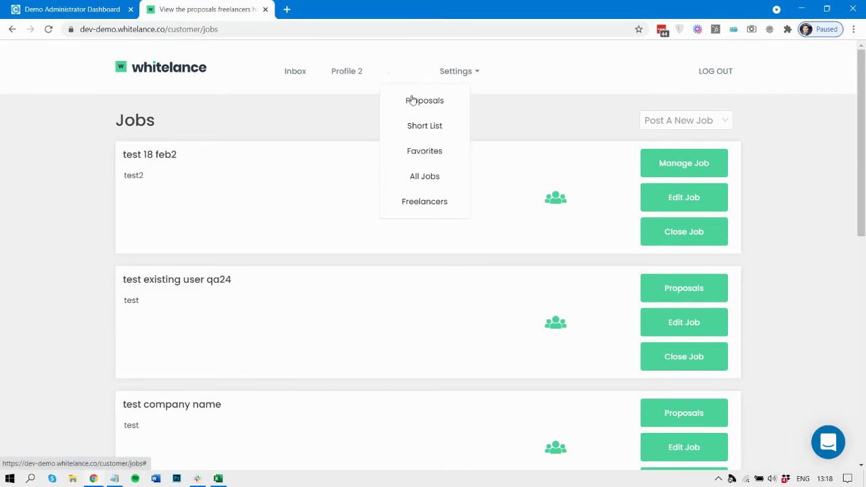
click(421, 107)
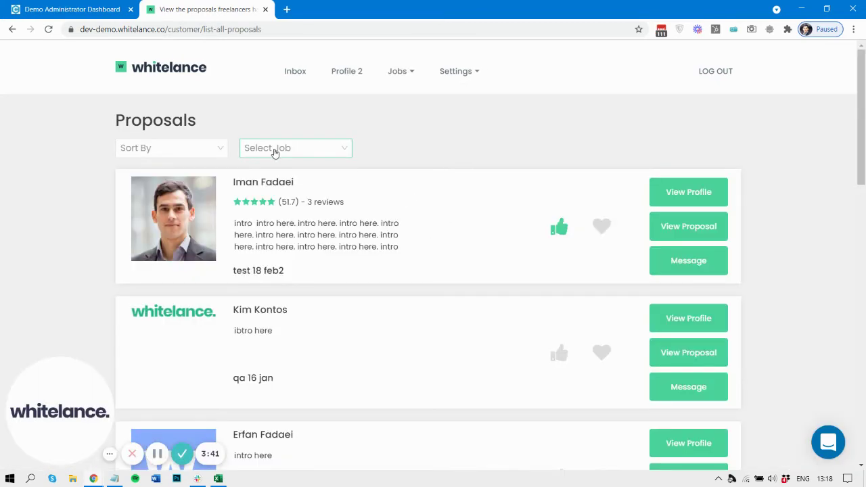
click(275, 153)
click(276, 196)
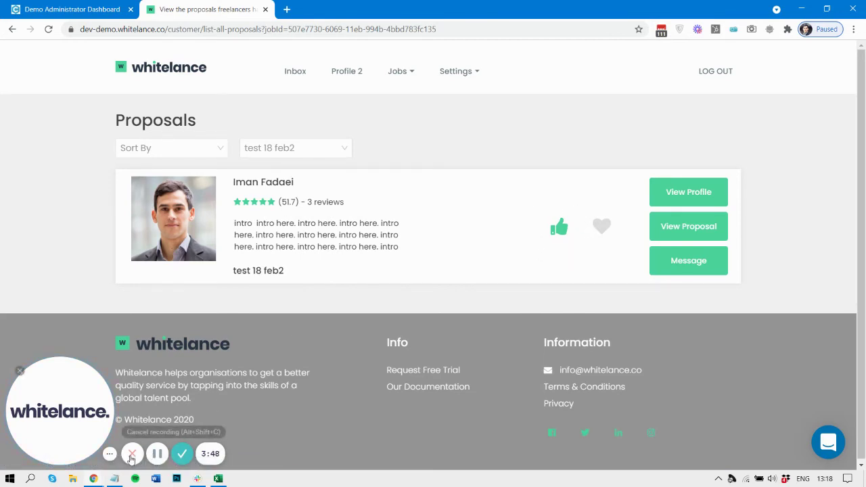
mouse_move(94, 478)
click(290, 422)
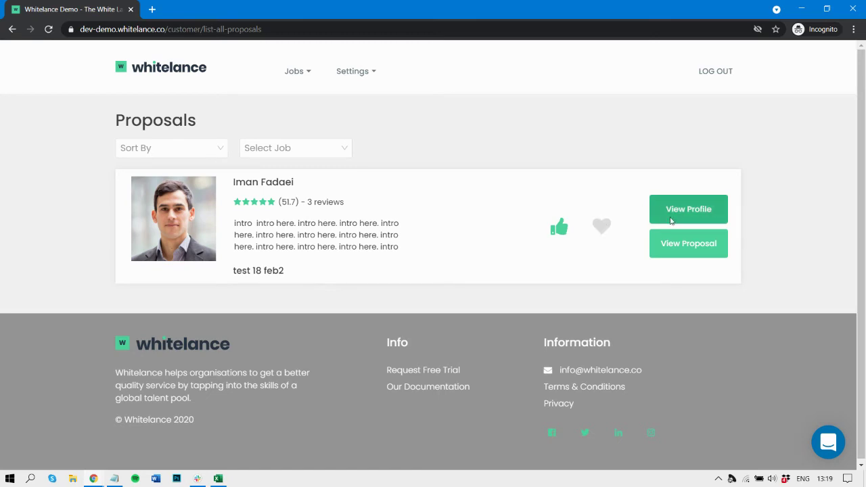
- Open the full proposal, expand and collapse task Repeating 18 feb A, then go to Jobs > All Jobs
click(685, 253)
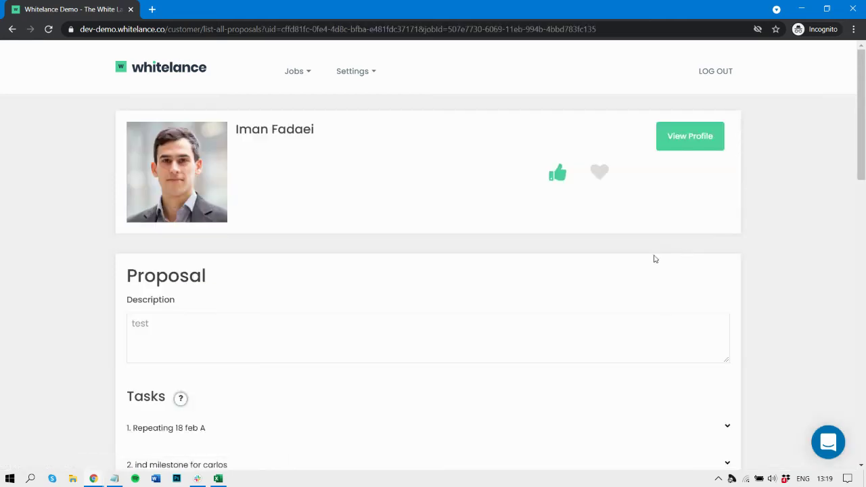
scroll(359, 304, down, 3)
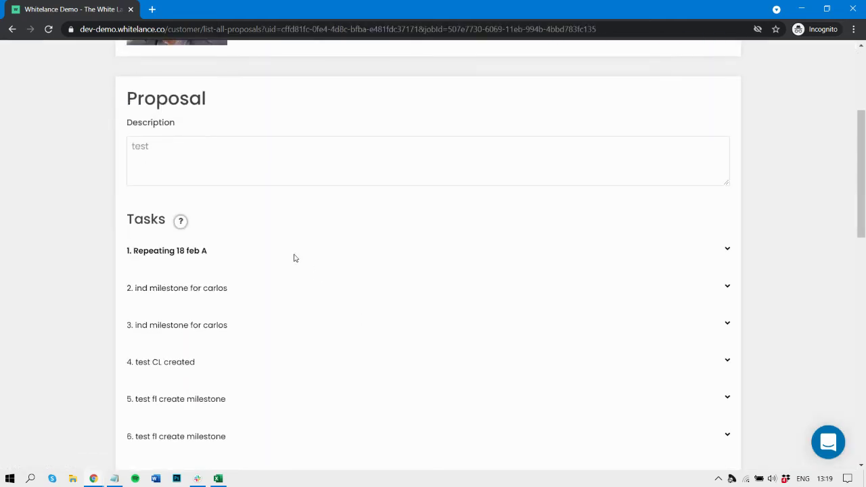
click(294, 257)
click(294, 258)
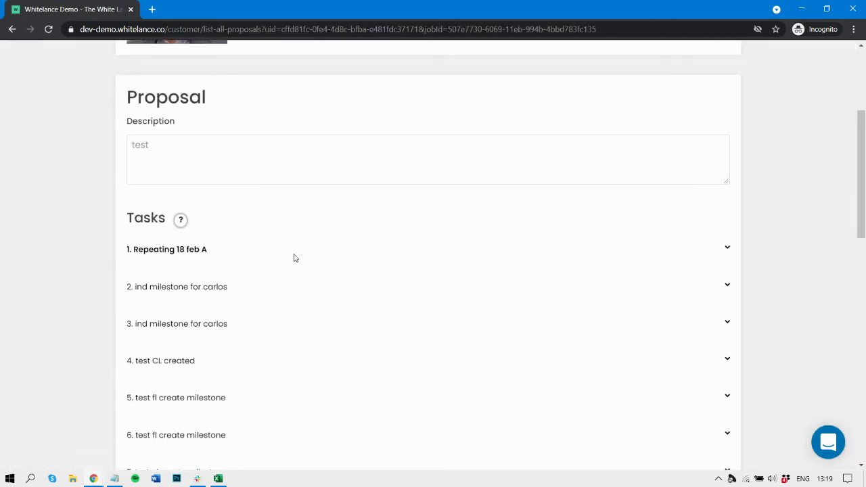
scroll(295, 258, down, 5)
scroll(294, 257, up, 8)
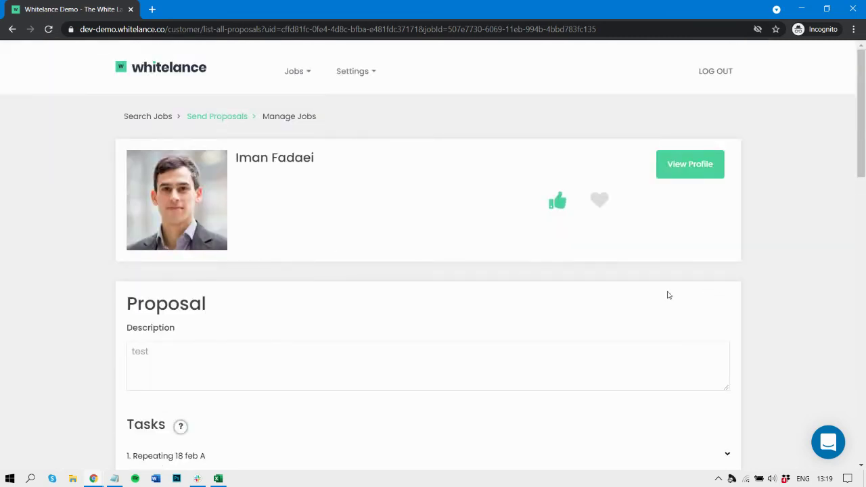
click(665, 347)
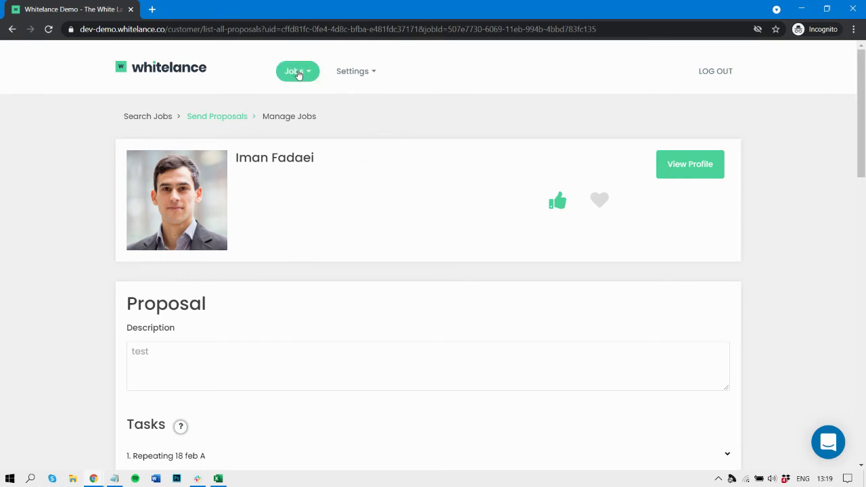
click(293, 71)
click(327, 179)
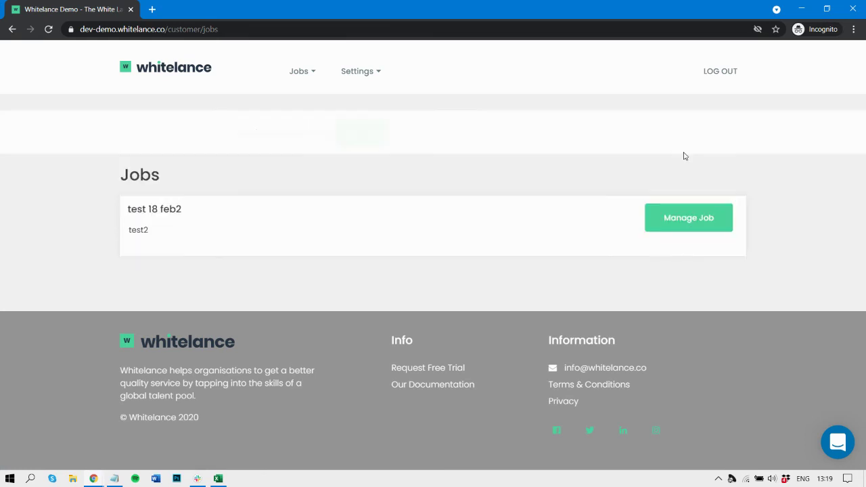
click(698, 218)
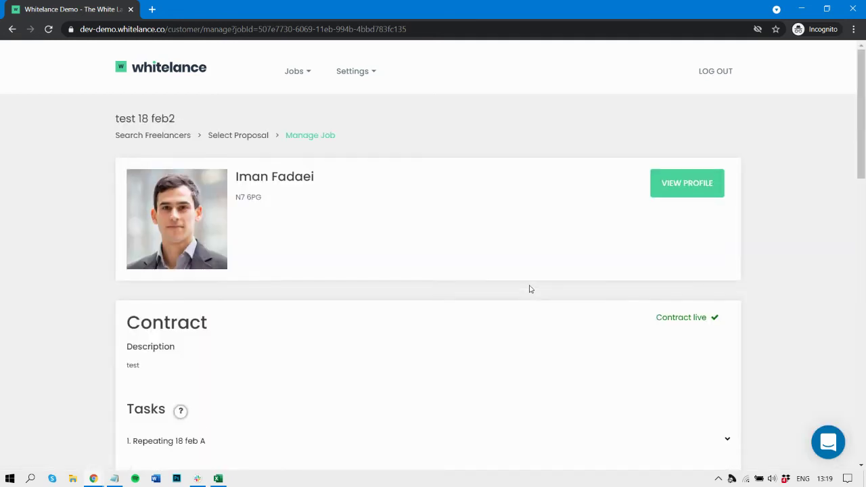
scroll(527, 288, down, 3)
click(261, 255)
scroll(261, 254, down, 4)
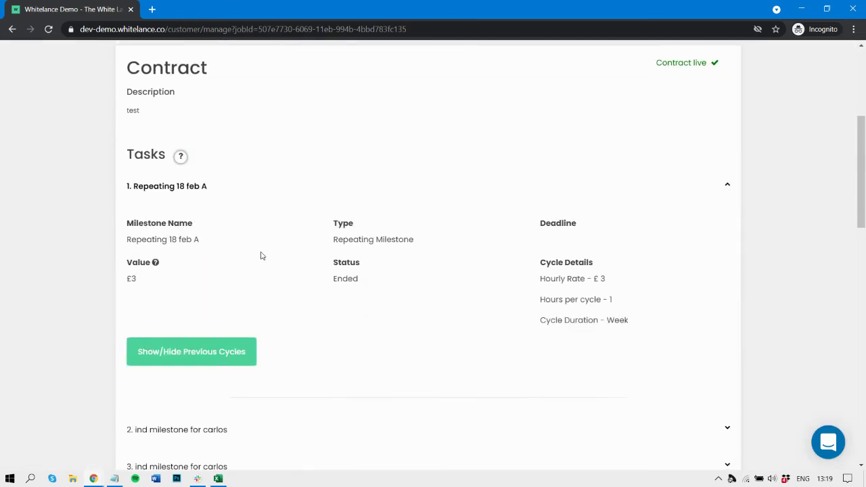
click(261, 252)
scroll(261, 251, down, 2)
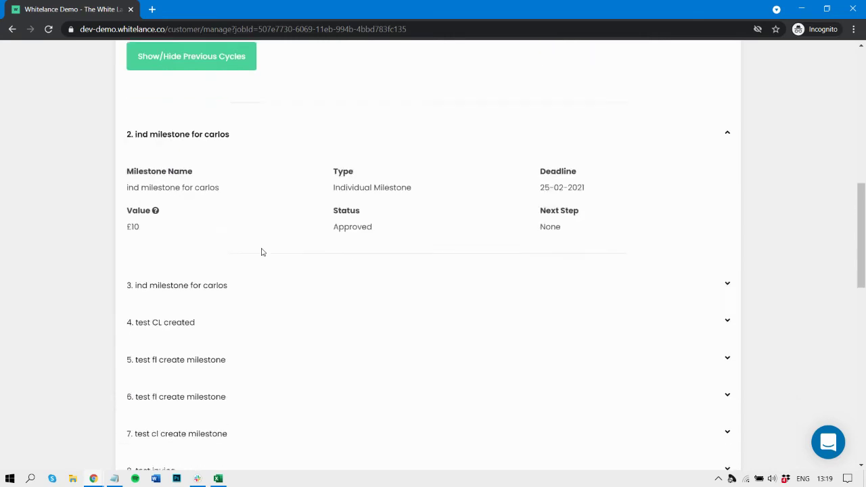
click(340, 232)
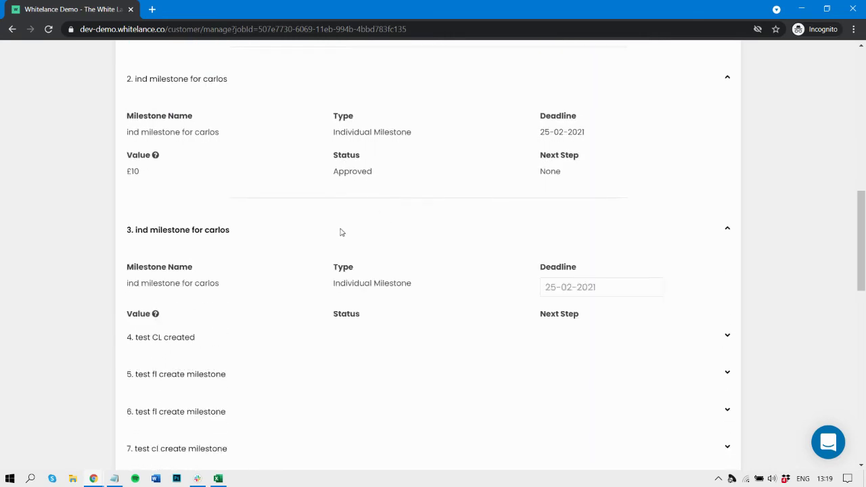
scroll(340, 230, down, 2)
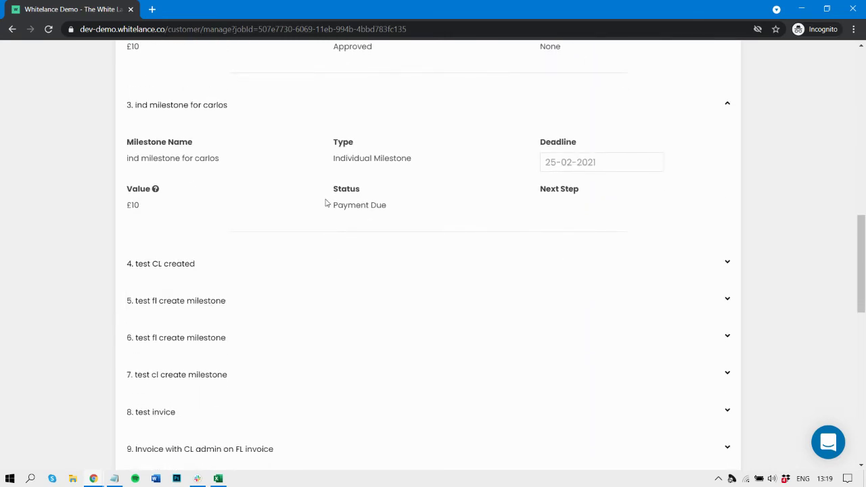
drag(325, 203, 428, 209)
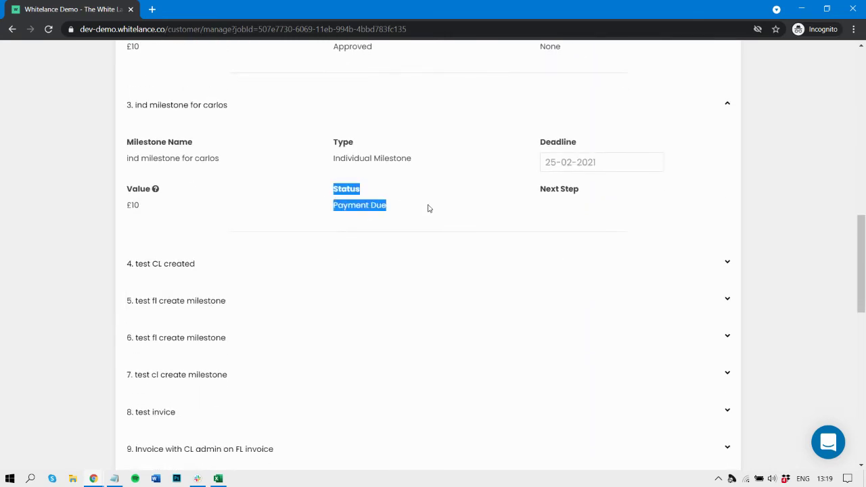
click(348, 269)
scroll(349, 268, down, 3)
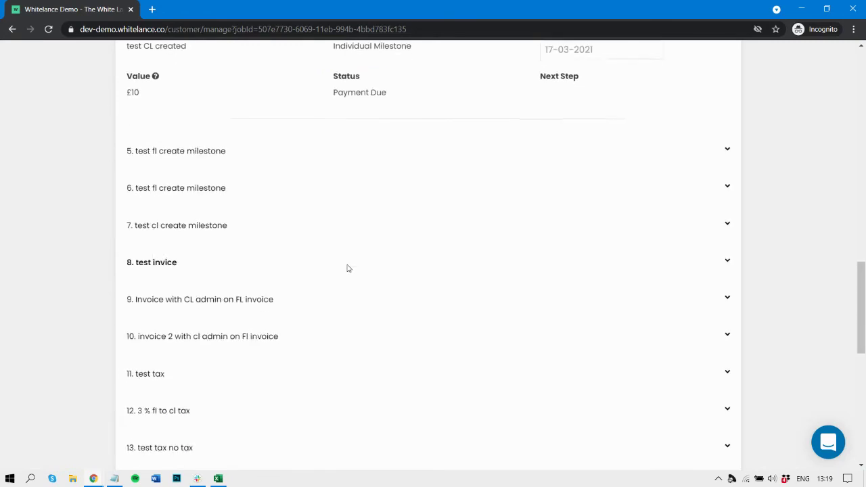
scroll(348, 268, down, 7)
scroll(349, 269, up, 15)
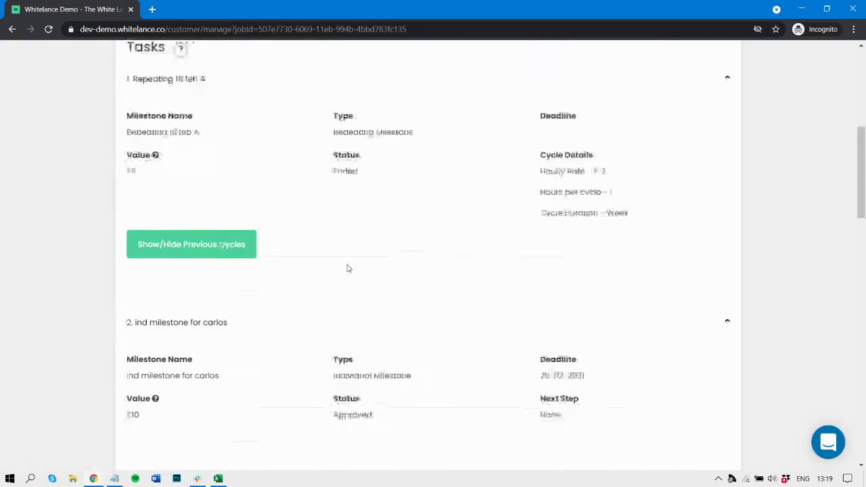
scroll(348, 269, up, 5)
click(294, 71)
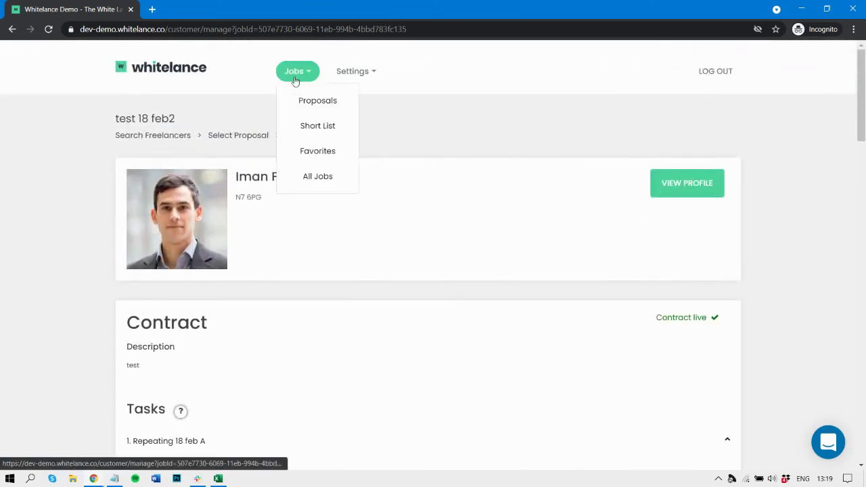
click(323, 172)
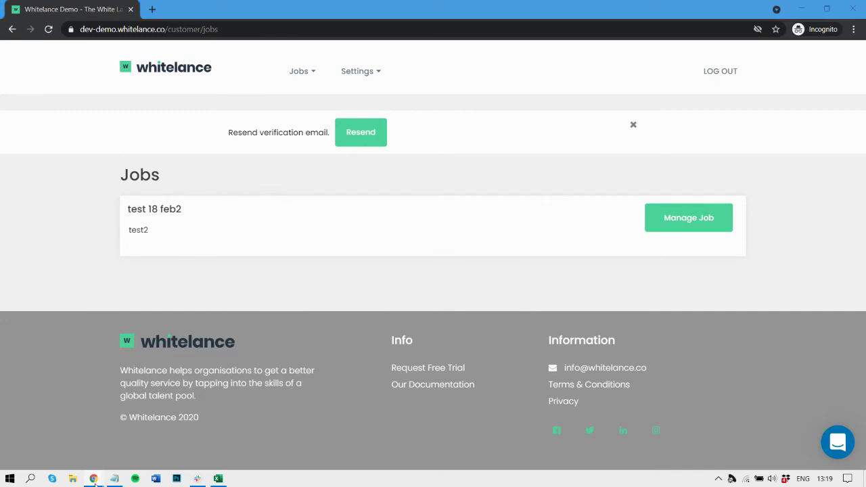
click(170, 440)
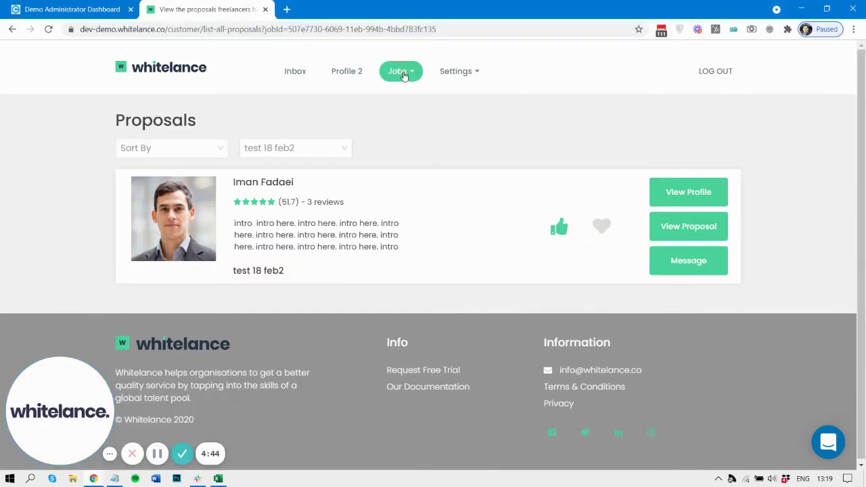
click(403, 72)
click(436, 175)
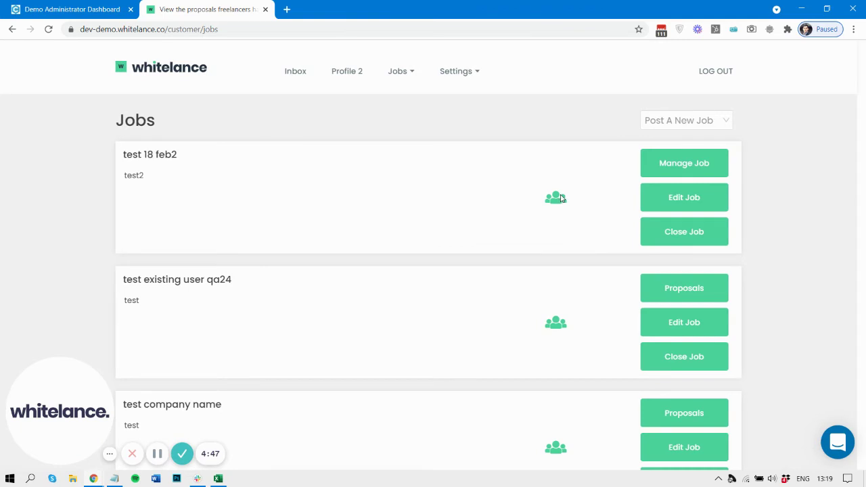
click(559, 198)
click(314, 141)
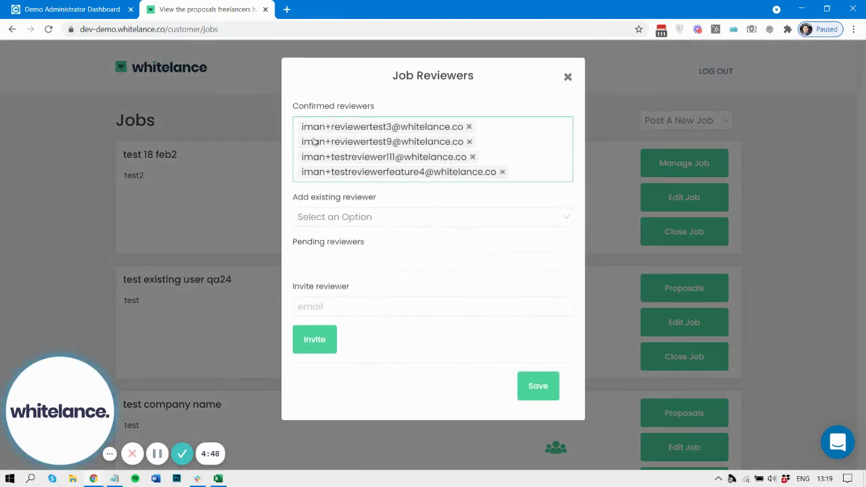
click(435, 216)
click(503, 174)
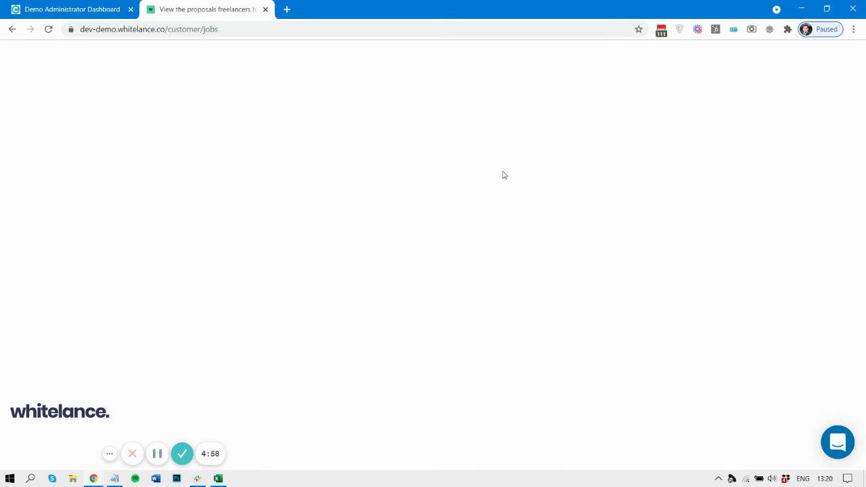
click(48, 29)
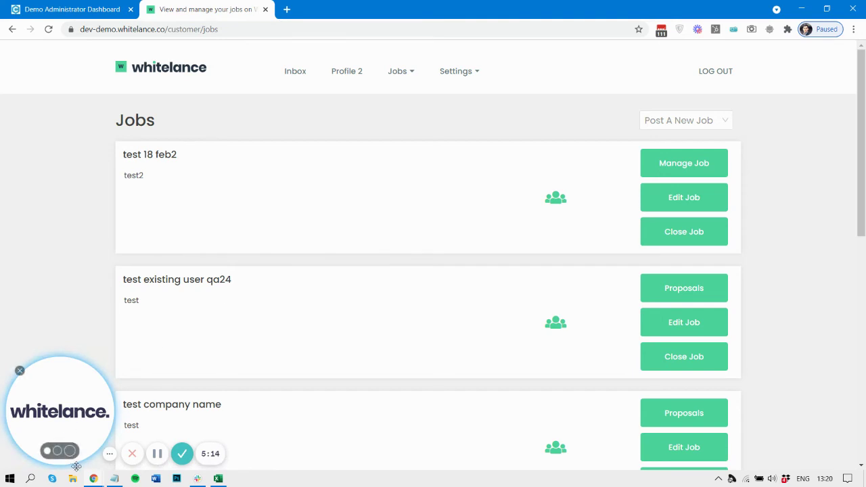
mouse_move(93, 478)
click(314, 440)
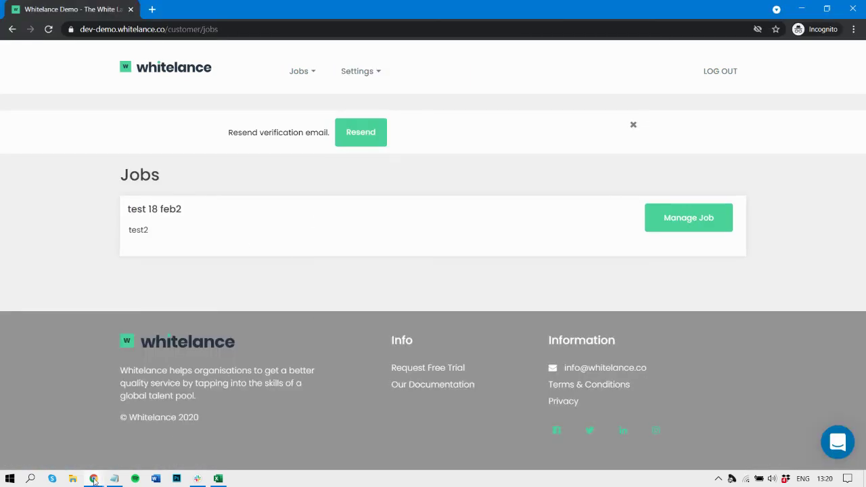
mouse_move(94, 478)
click(165, 434)
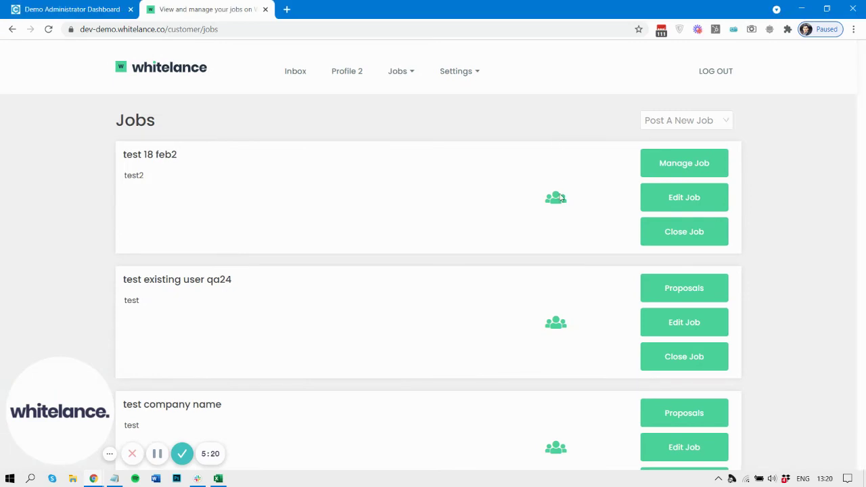
click(559, 197)
click(493, 180)
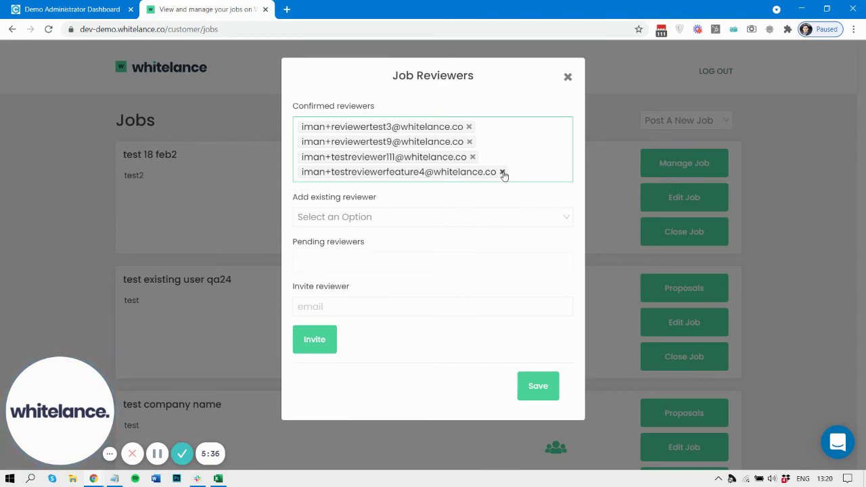
click(567, 76)
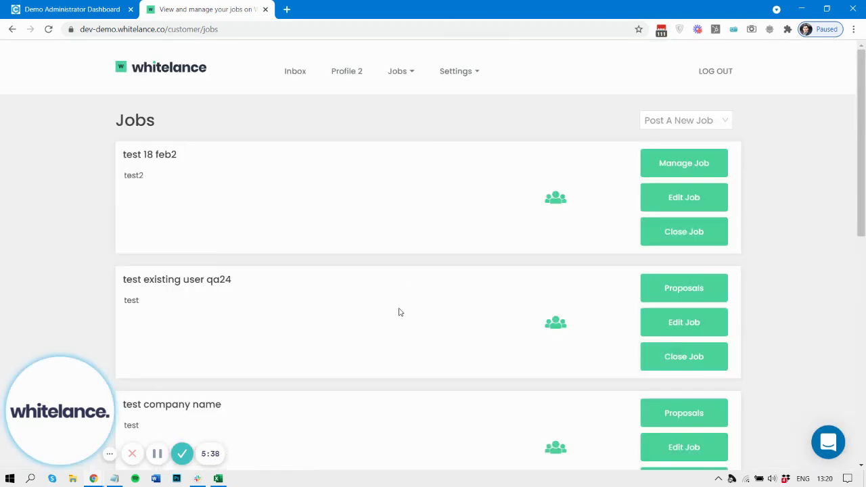
scroll(400, 311, down, 10)
- Delete qa 16 jan's confirmed reviewer tag, save, and reopen the empty Job Reviewers dialog
click(555, 243)
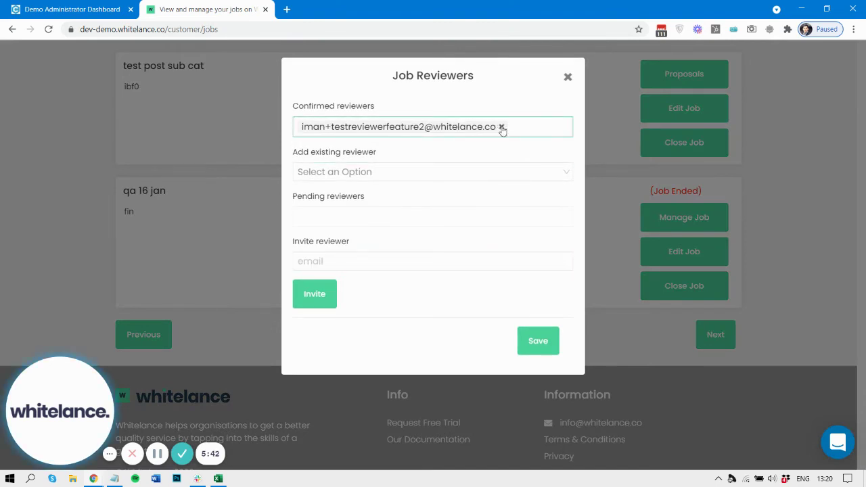
click(501, 127)
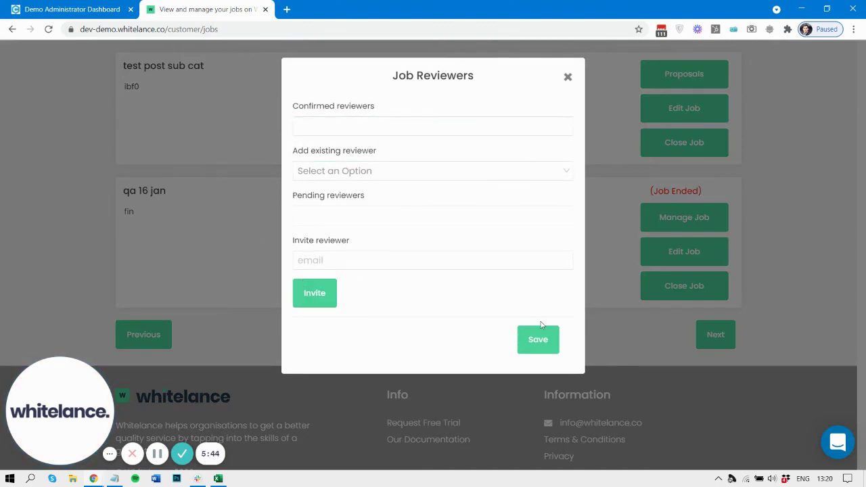
click(539, 342)
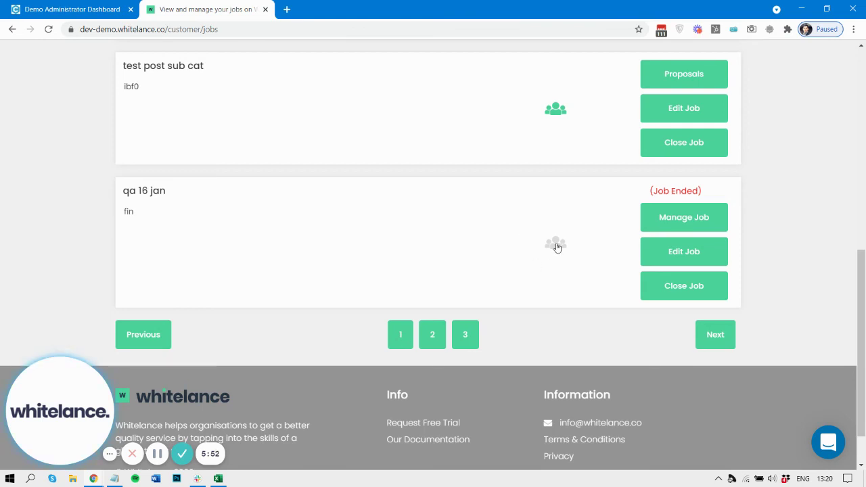
click(556, 244)
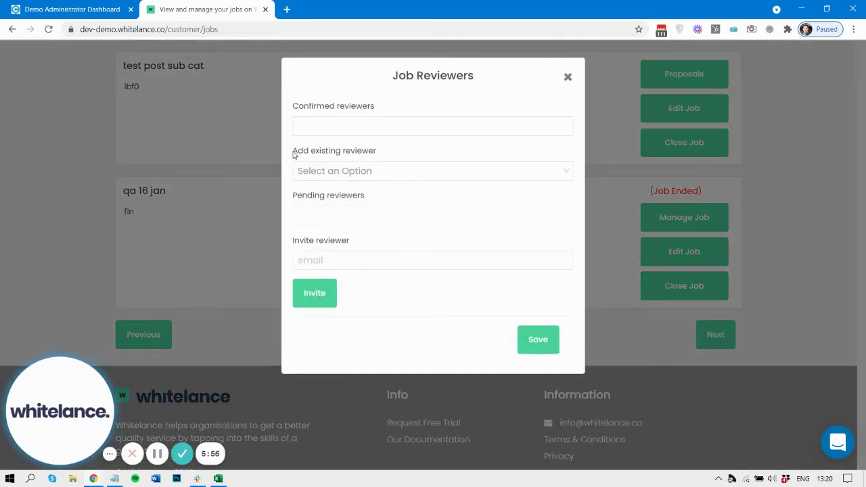
- Add the third existing reviewer from the dropdown to qa 16 jan and save
click(343, 264)
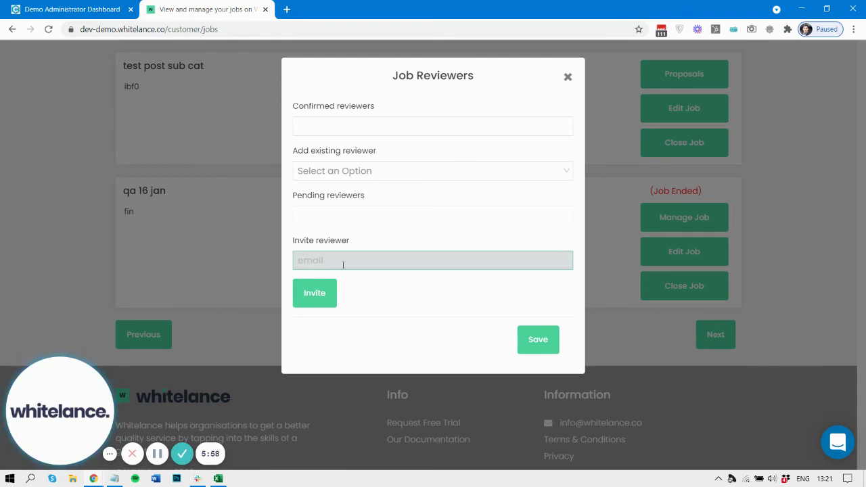
click(359, 171)
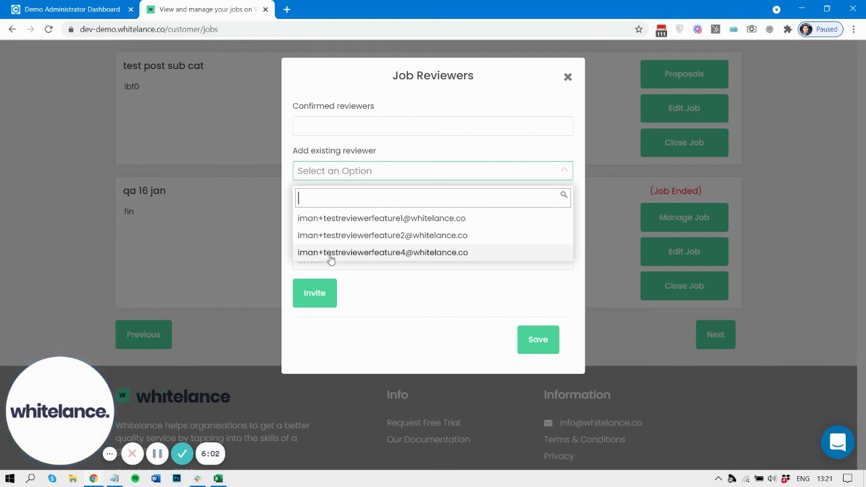
click(390, 254)
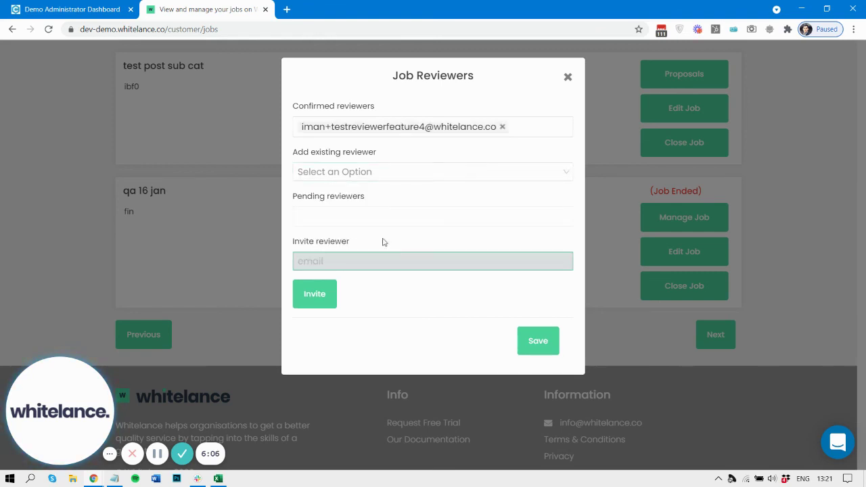
click(539, 345)
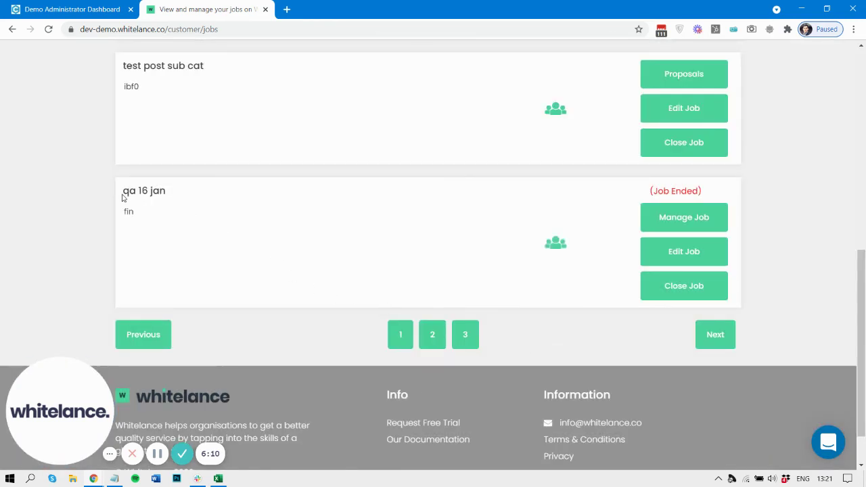
- Switch to the reviewer's incognito Jobs window
drag(122, 197, 194, 203)
click(194, 203)
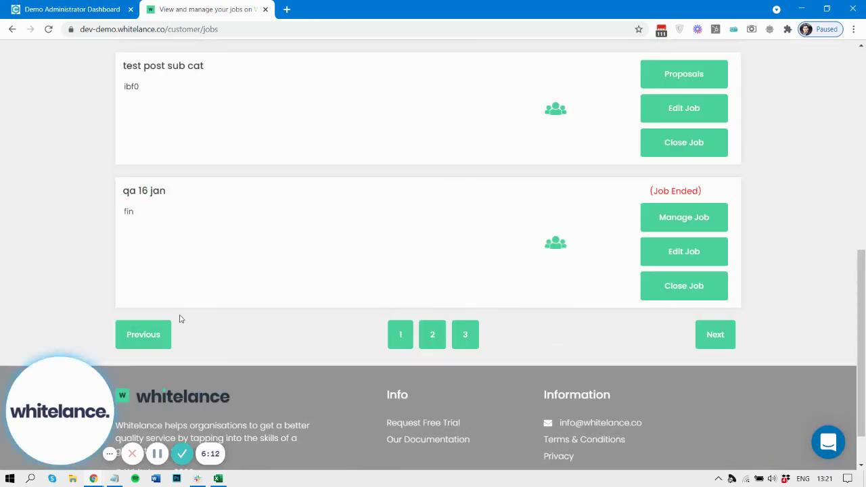
mouse_move(94, 478)
click(287, 439)
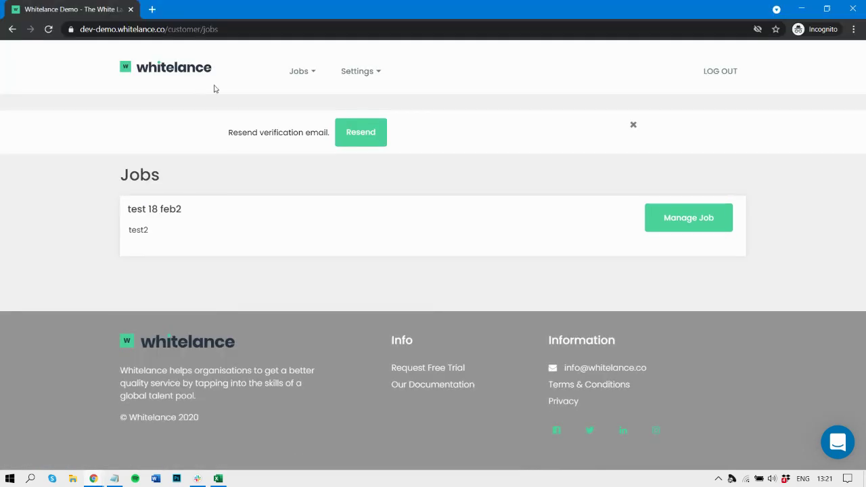
- Reload the reviewer's Jobs page so qa 16 jan (Job Ended) appears, then return to the customer window
click(53, 27)
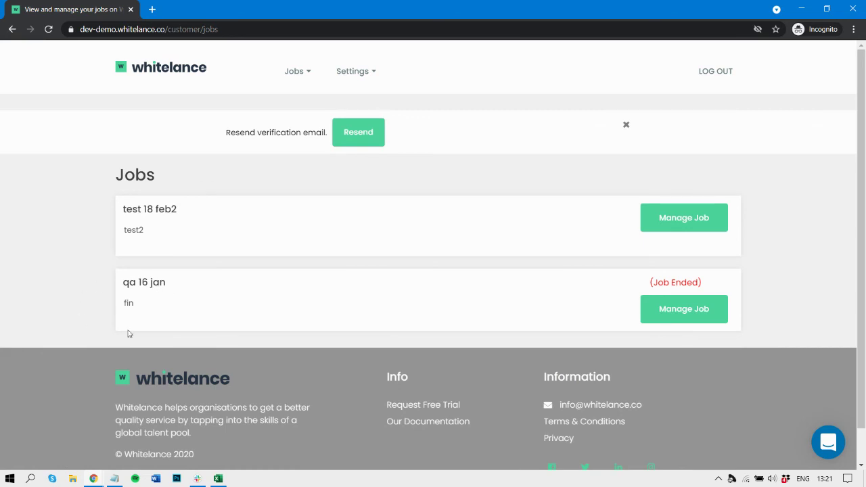
mouse_move(98, 481)
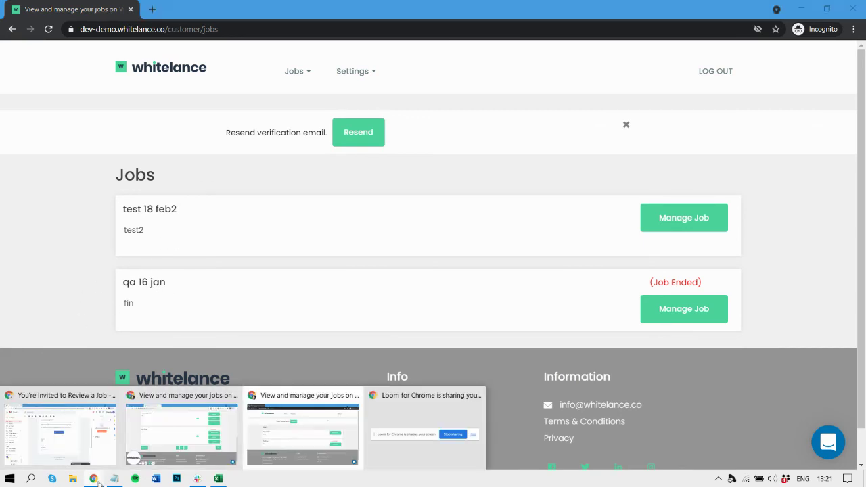
click(184, 414)
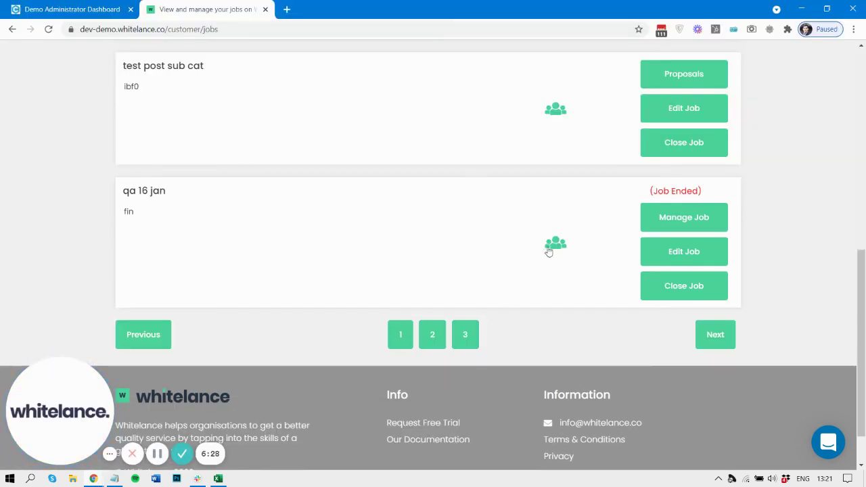
- Remove the reviewer tag from qa 16 jan, save, and switch to the reviewer's incognito window
click(548, 251)
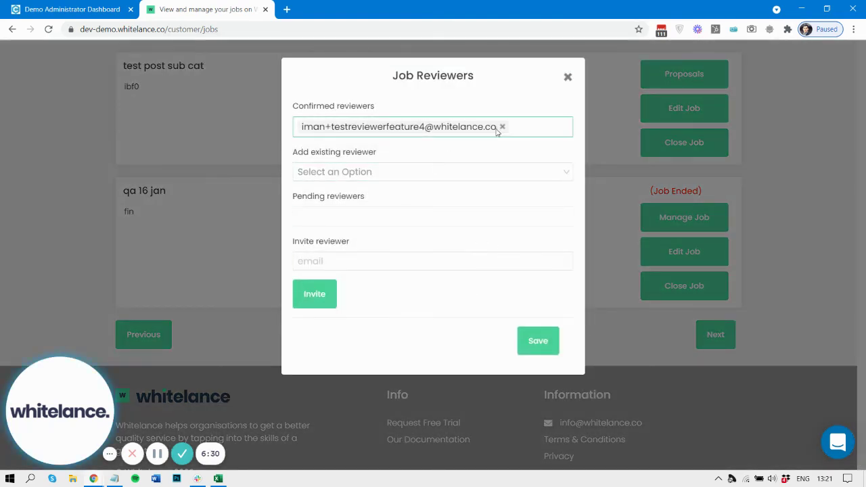
click(502, 127)
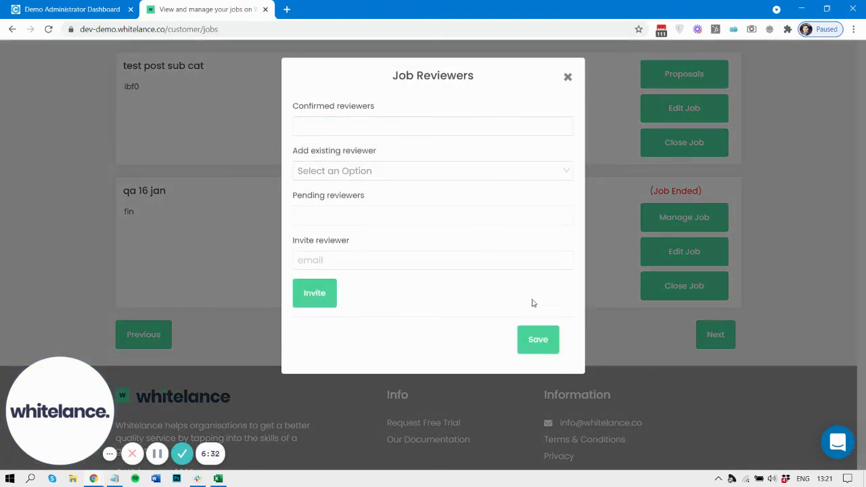
click(536, 338)
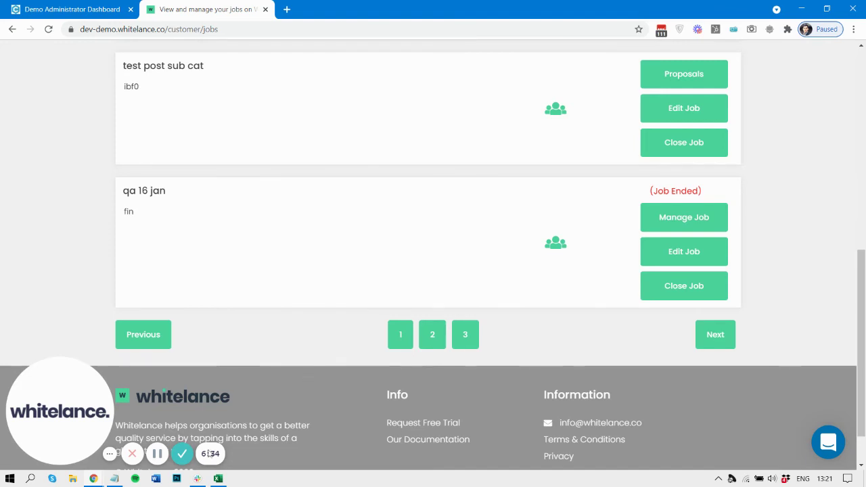
mouse_move(94, 480)
click(313, 446)
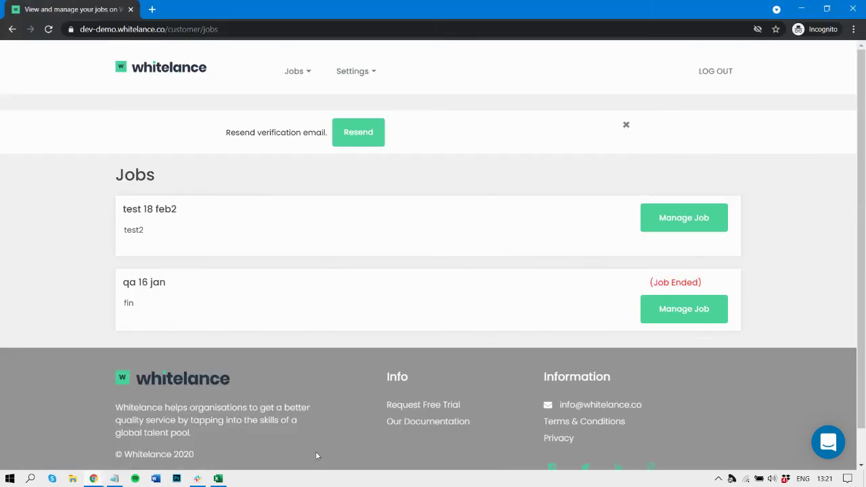
- Reload the reviewer's Jobs page to verify 'qa 16 jan' is gone, then return to admin platform settings
click(48, 29)
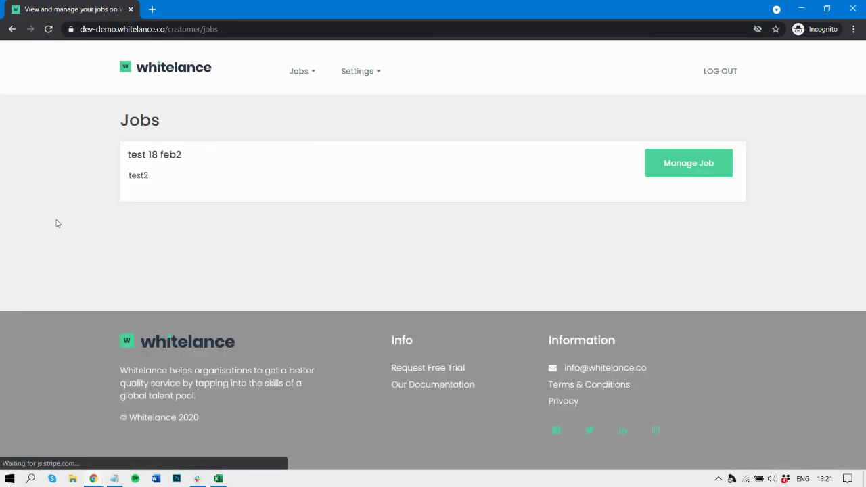
mouse_move(95, 478)
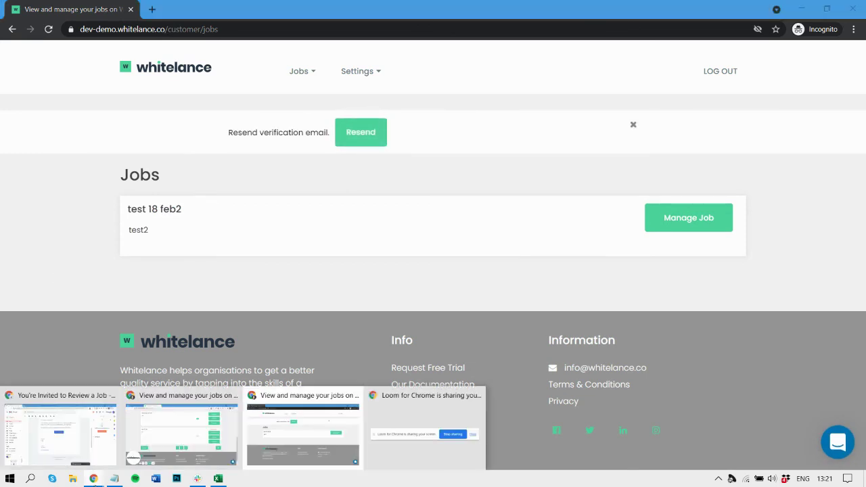
click(200, 414)
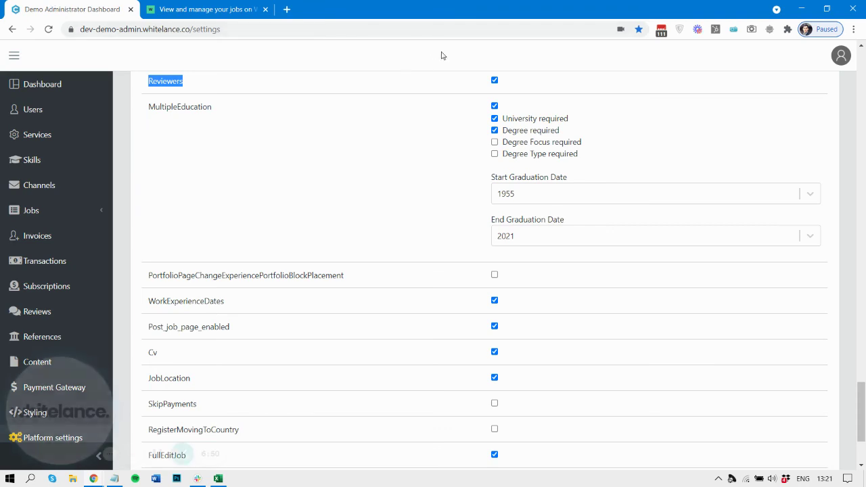
click(485, 81)
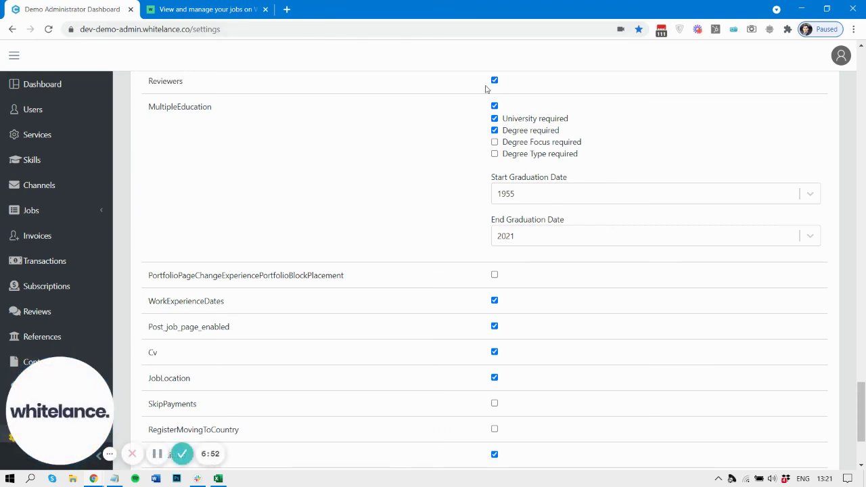